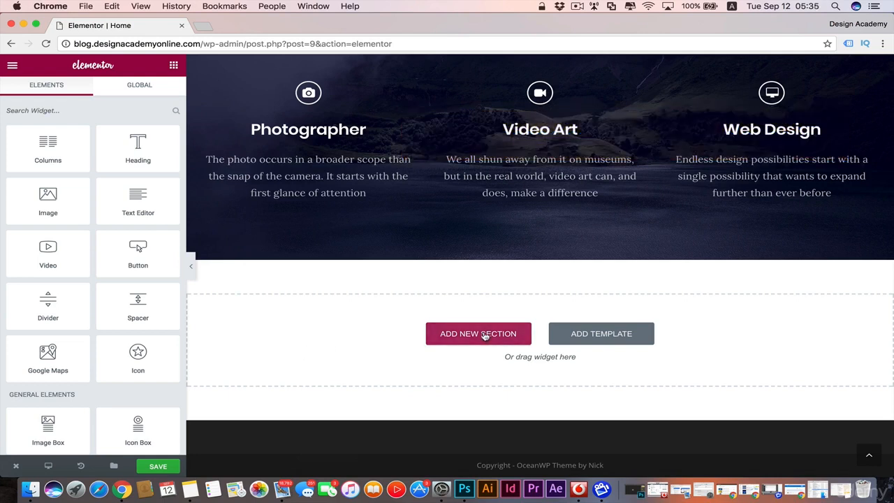
# Add a new section with a structure of two equal columns below the services section
pyautogui.click(479, 334)
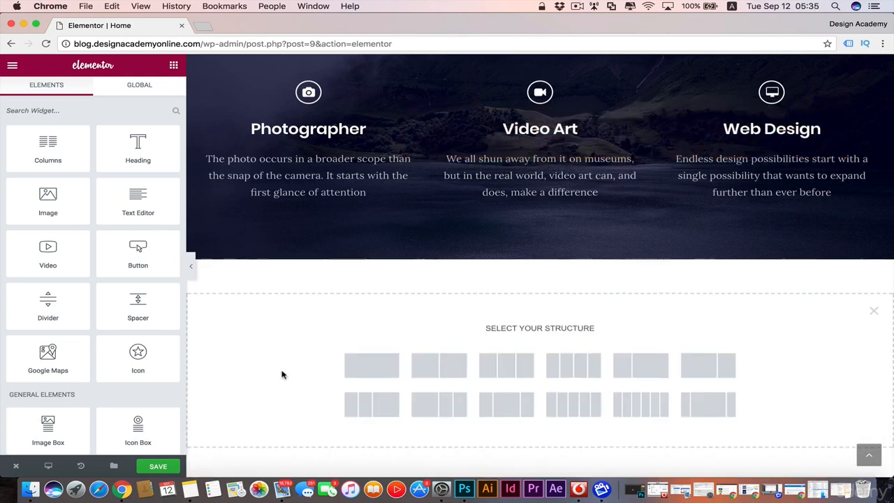
pyautogui.scroll(-2, 287, 363)
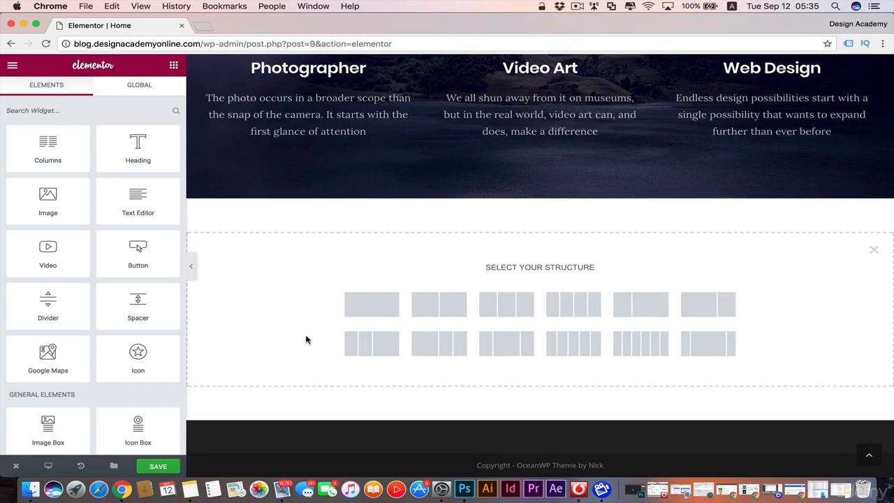
pyautogui.click(461, 311)
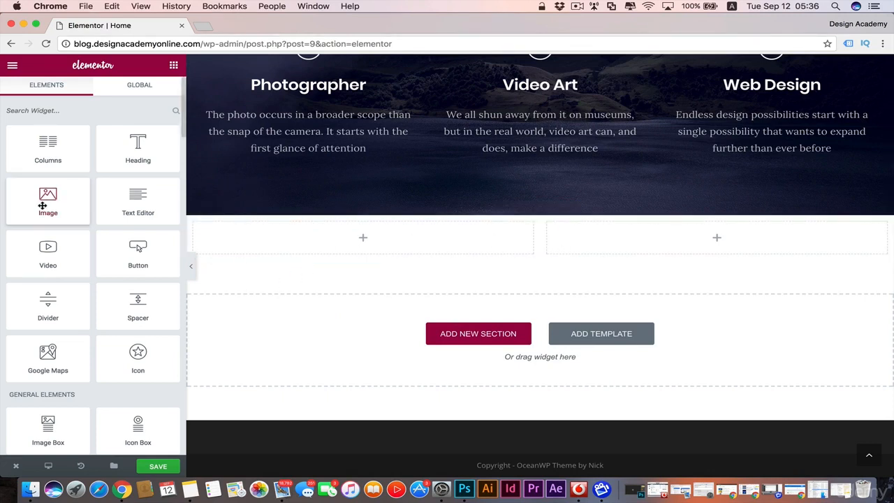
# Place an Image widget in the new section's first column and set its picture to bg2.jpg from the media library
pyautogui.moveTo(43, 206); pyautogui.dragTo(444, 250)
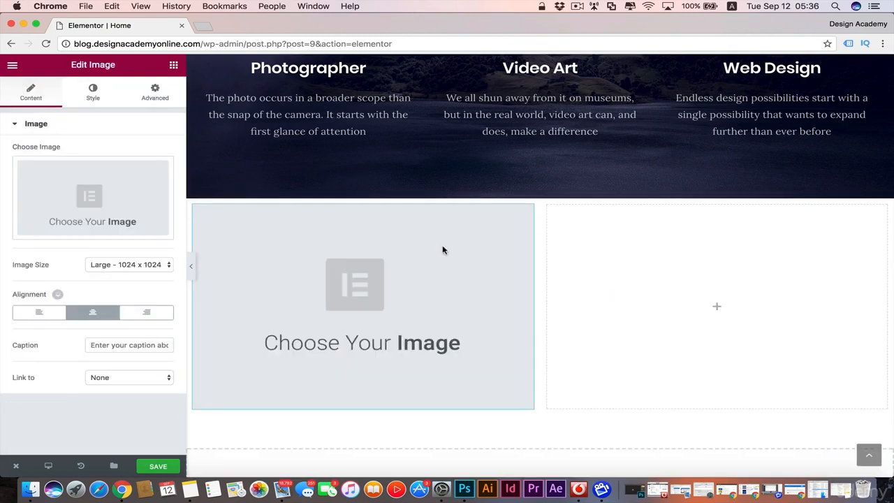
pyautogui.click(88, 194)
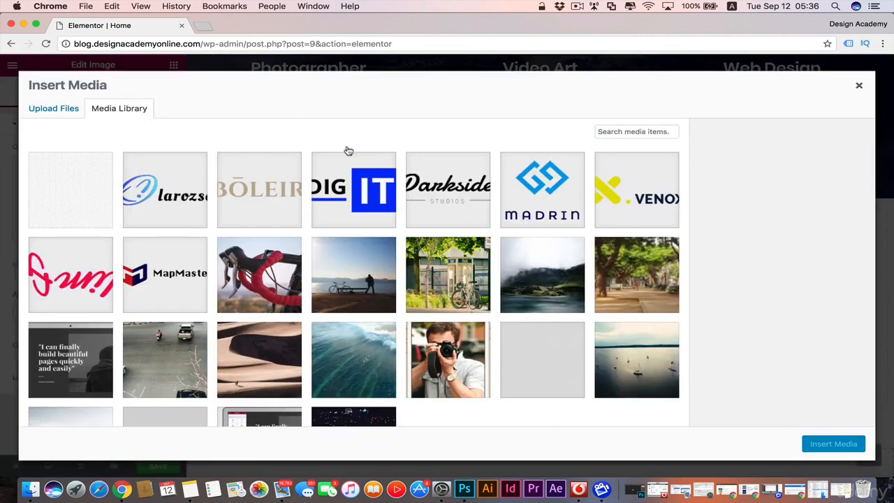
pyautogui.click(49, 111)
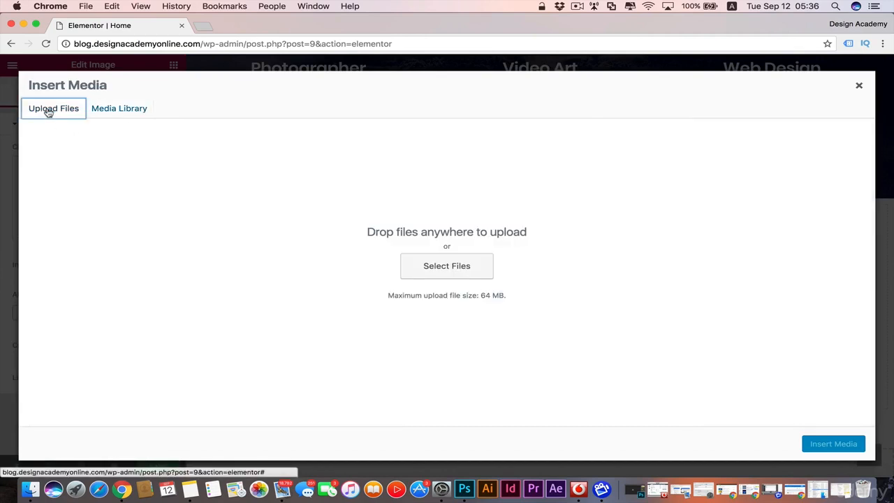
pyautogui.click(119, 112)
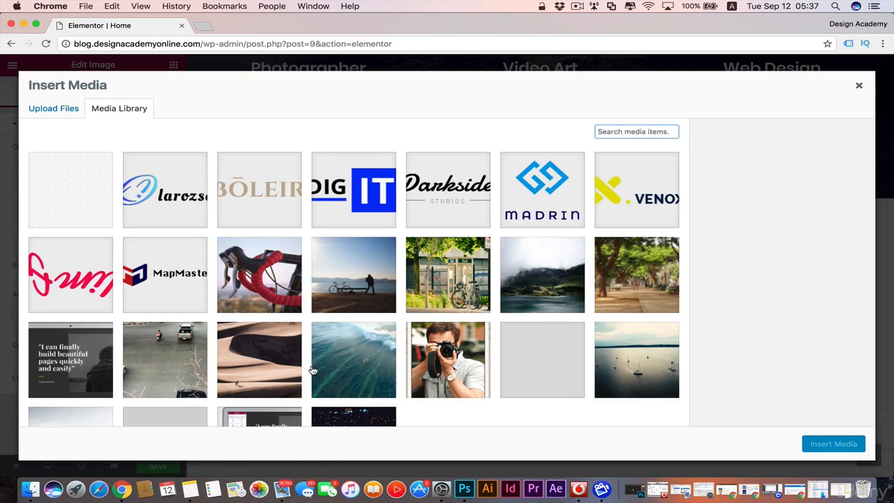
pyautogui.click(368, 352)
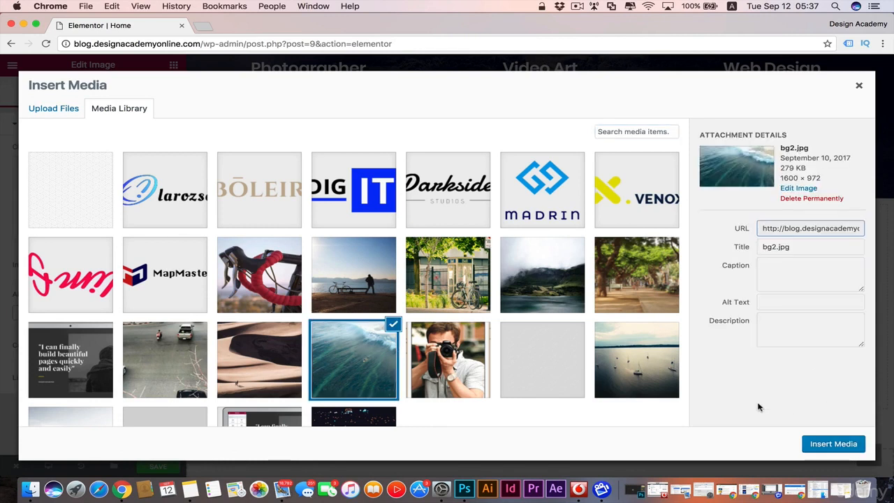
pyautogui.click(833, 445)
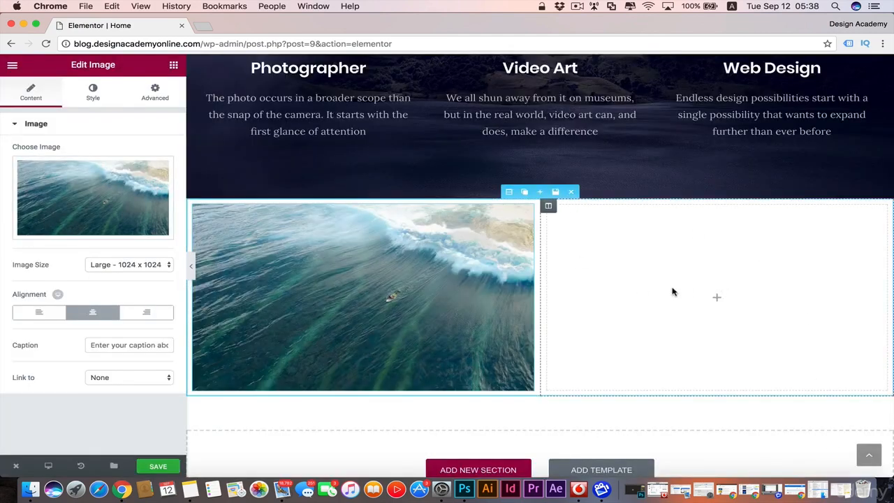
# Add a Text Editor widget to the second column and place a Heading widget above it
pyautogui.click(719, 301)
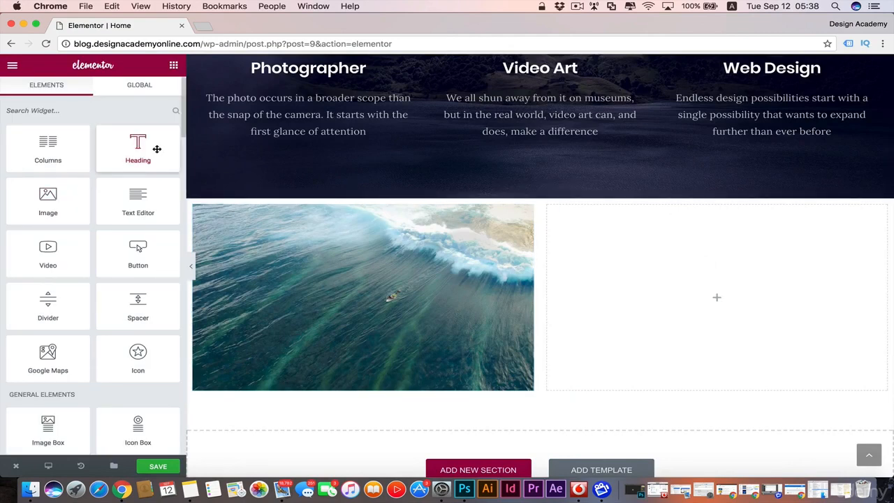
pyautogui.moveTo(139, 190); pyautogui.dragTo(681, 293)
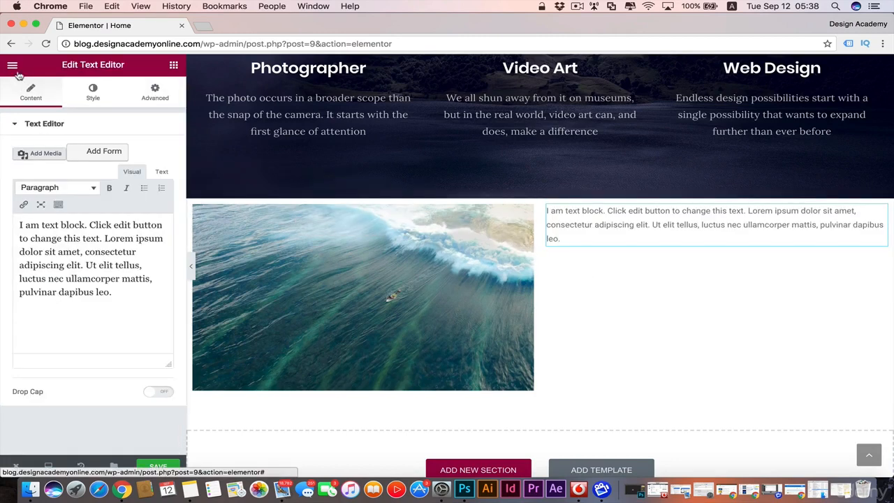
pyautogui.click(14, 70)
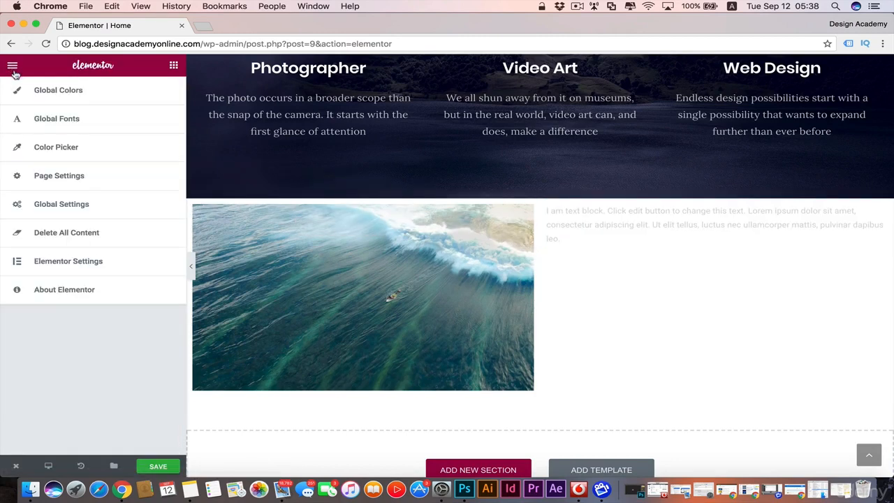
pyautogui.click(14, 71)
pyautogui.moveTo(127, 141); pyautogui.dragTo(579, 210)
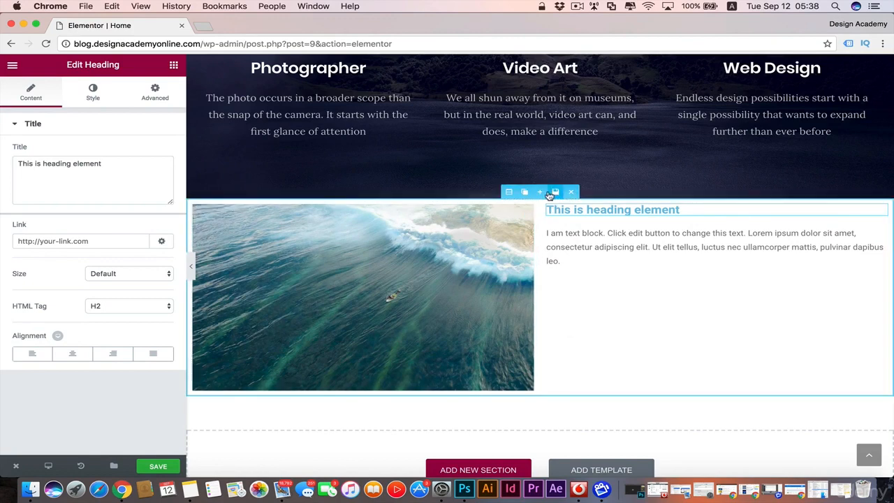
# Open the settings of the image-and-text section, duplicate the section and delete the copy
pyautogui.click(507, 193)
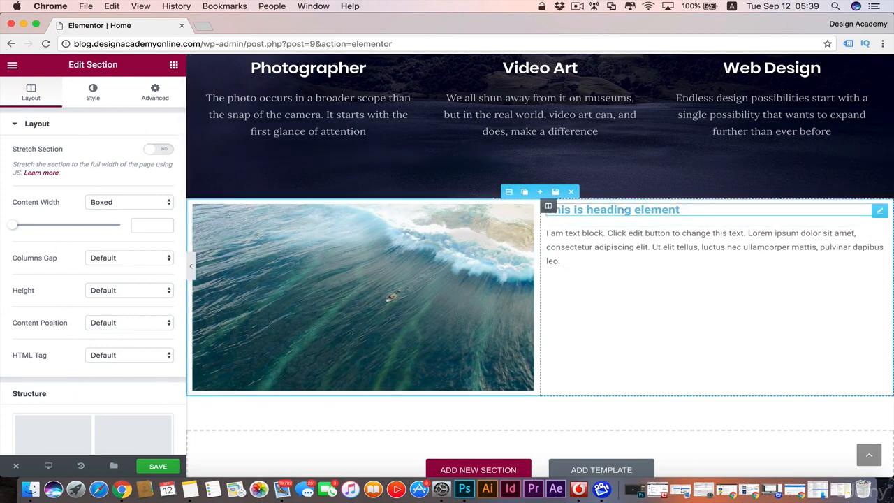
pyautogui.click(526, 194)
pyautogui.scroll(-4, 609, 363)
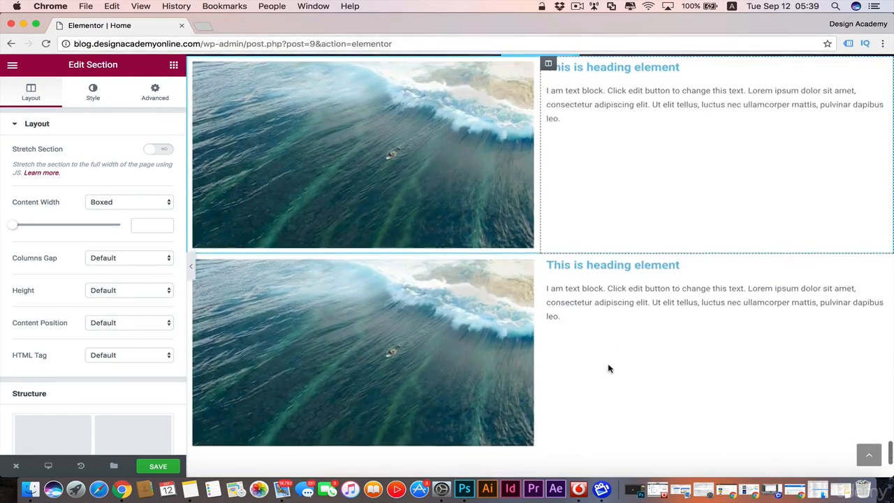
pyautogui.scroll(1, 609, 369)
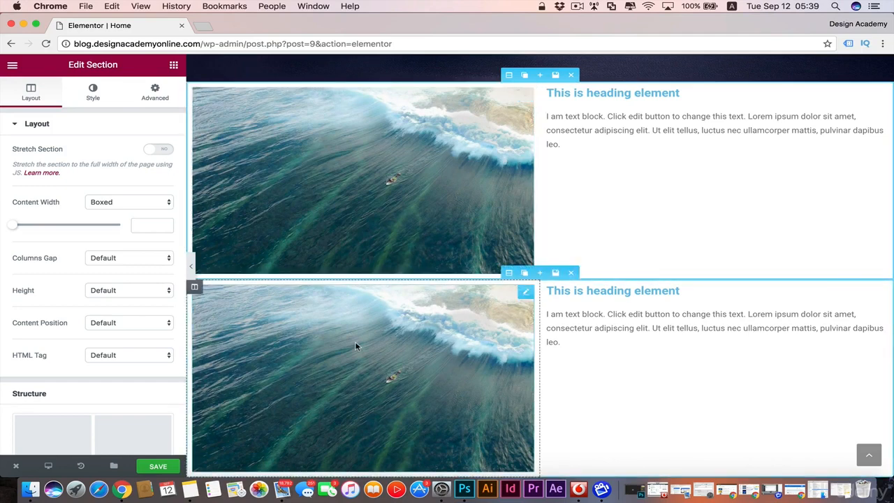
pyautogui.click(572, 275)
pyautogui.scroll(3, 567, 185)
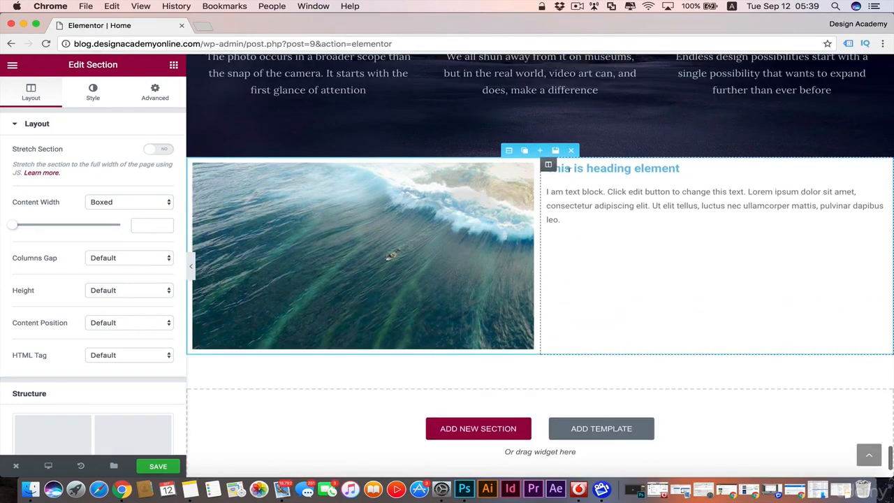
# Insert an add-section area above the section, and duplicate its image column twice, deleting one of the copies
pyautogui.click(541, 151)
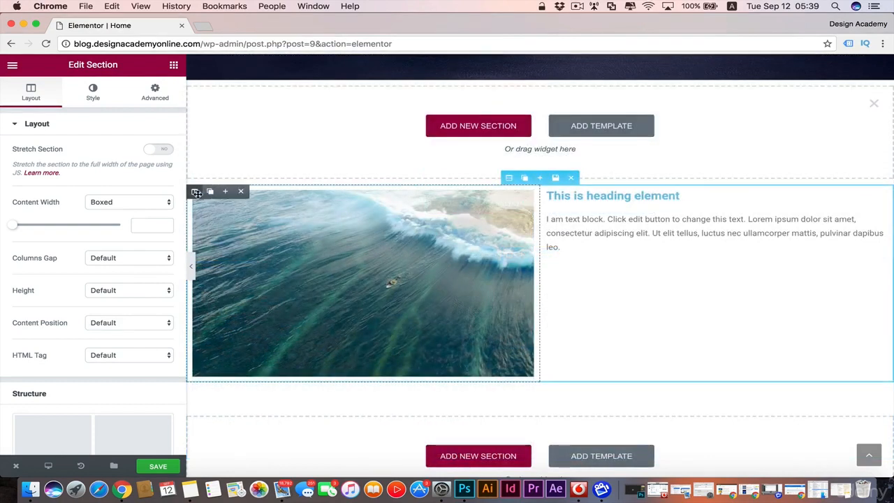
pyautogui.click(196, 192)
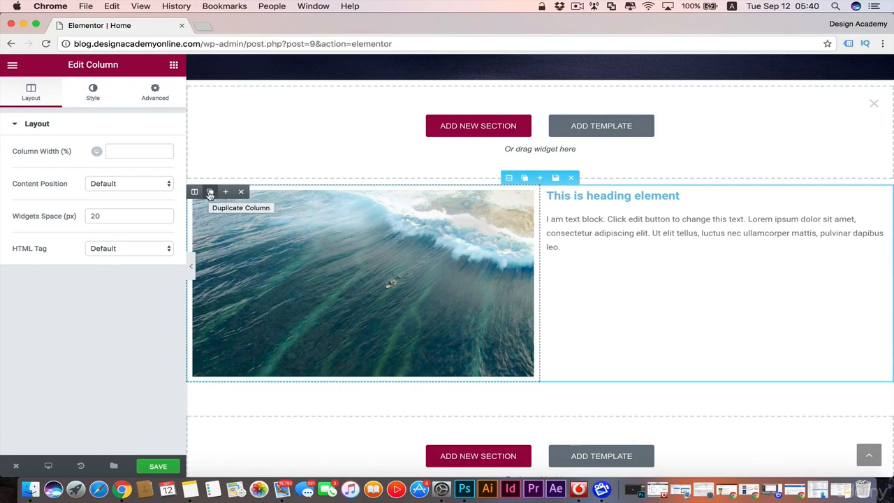
pyautogui.click(210, 193)
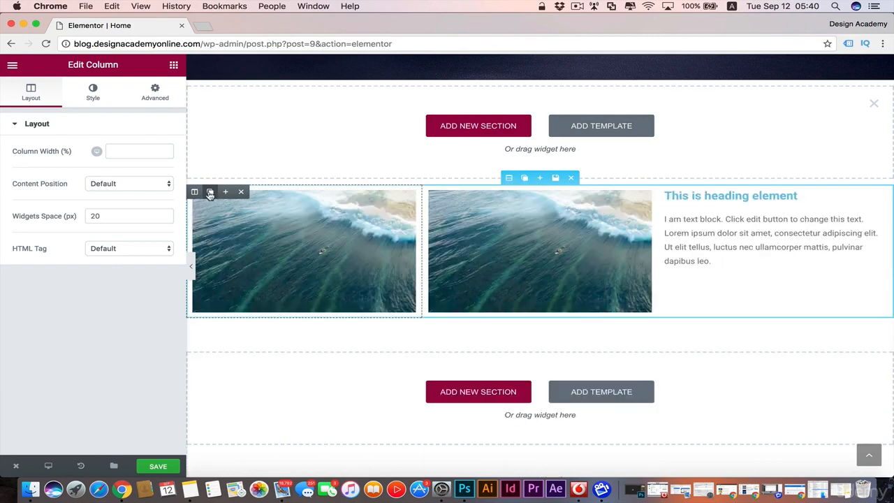
pyautogui.click(209, 192)
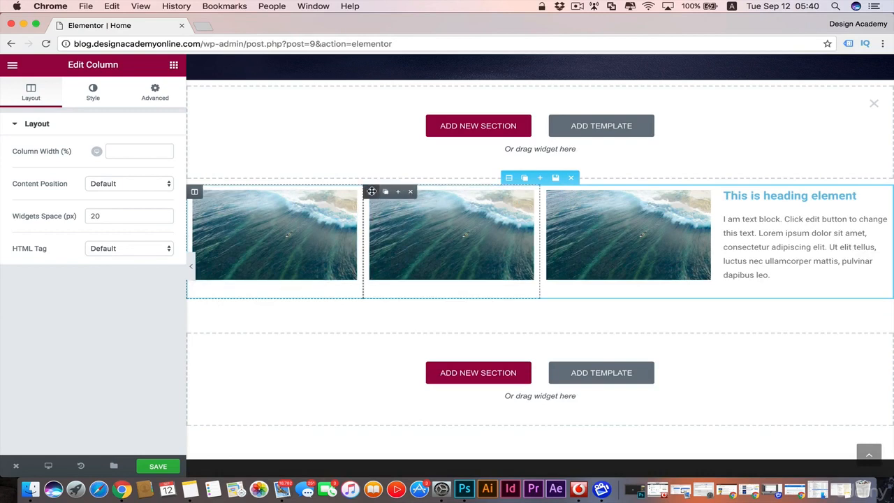
pyautogui.click(419, 193)
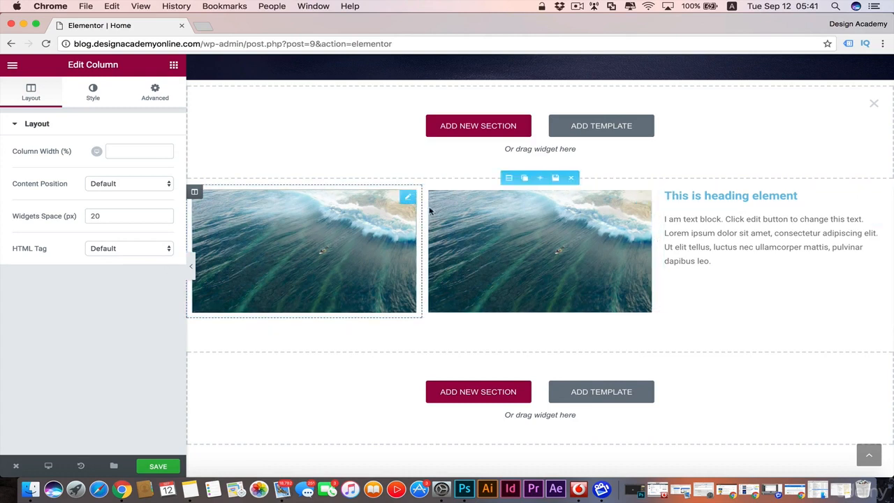
# Replace the image in the middle column with a Google Maps widget
pyautogui.moveTo(642, 196)
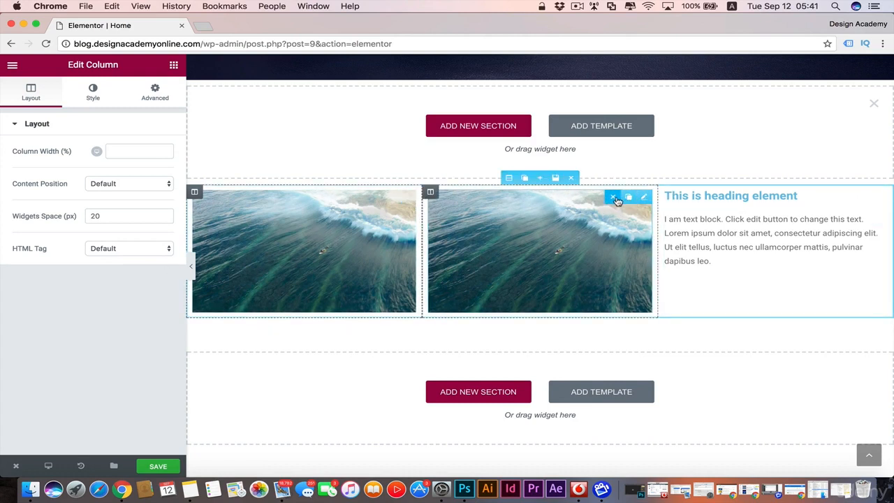
pyautogui.click(614, 199)
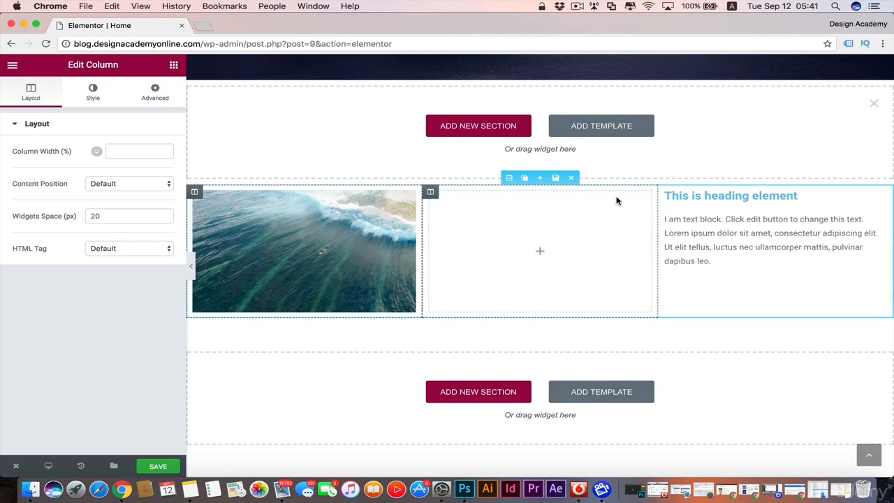
pyautogui.click(540, 252)
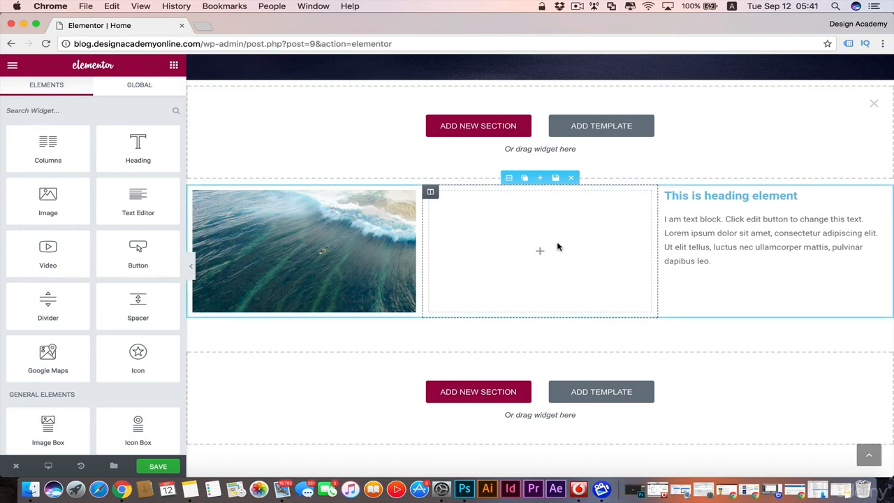
pyautogui.moveTo(48, 354); pyautogui.dragTo(541, 249)
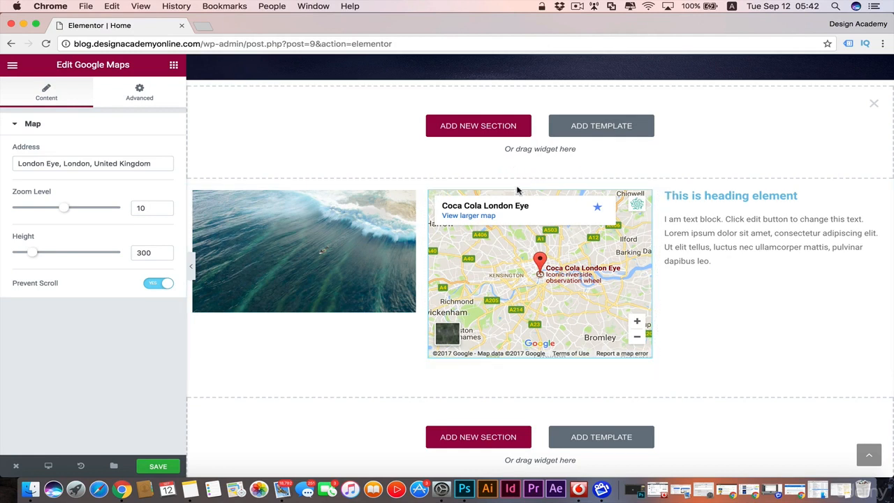
# Give the three-column section a classic background using the image vbg10.jpg from the media library
pyautogui.moveTo(510, 179)
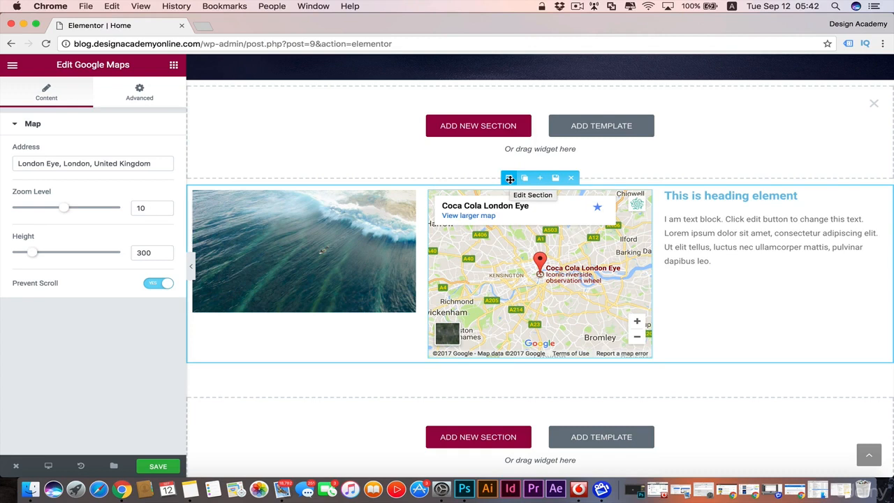
pyautogui.click(510, 179)
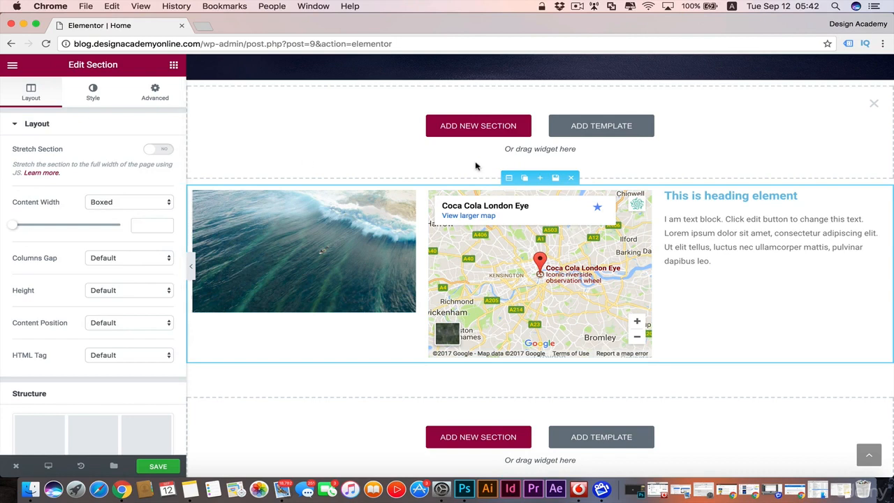
pyautogui.click(92, 93)
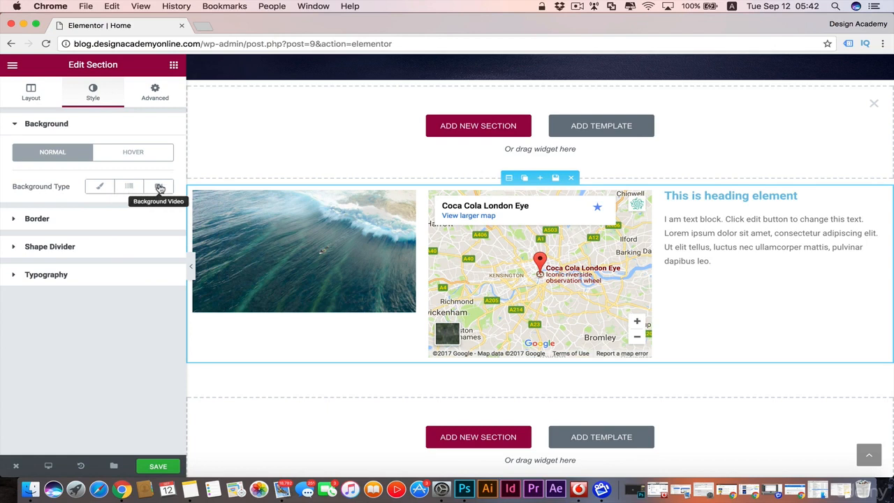
pyautogui.click(102, 188)
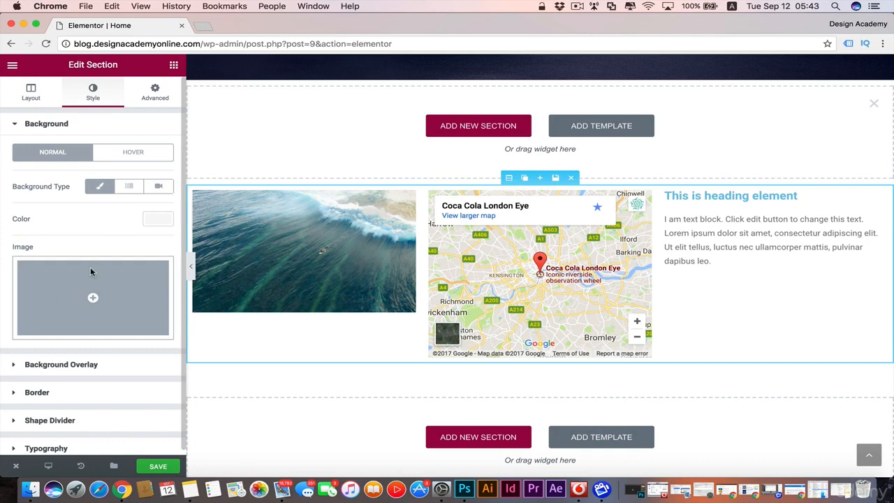
pyautogui.click(106, 301)
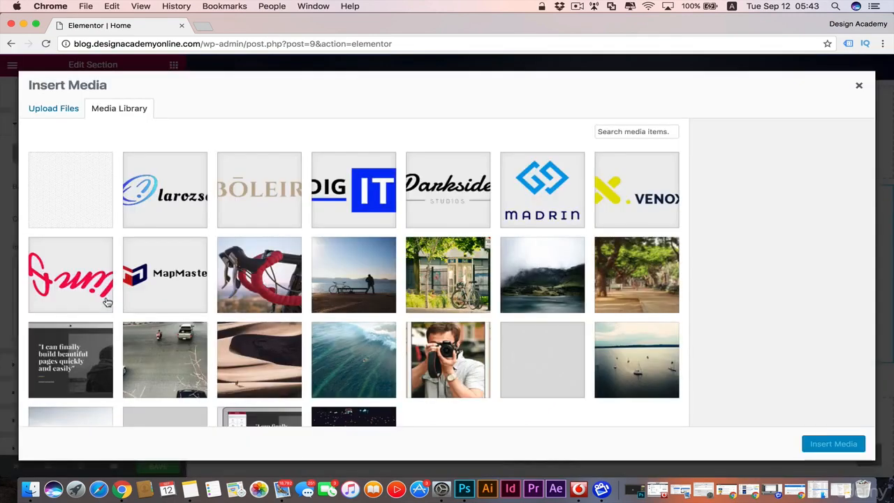
pyautogui.scroll(-3, 665, 219)
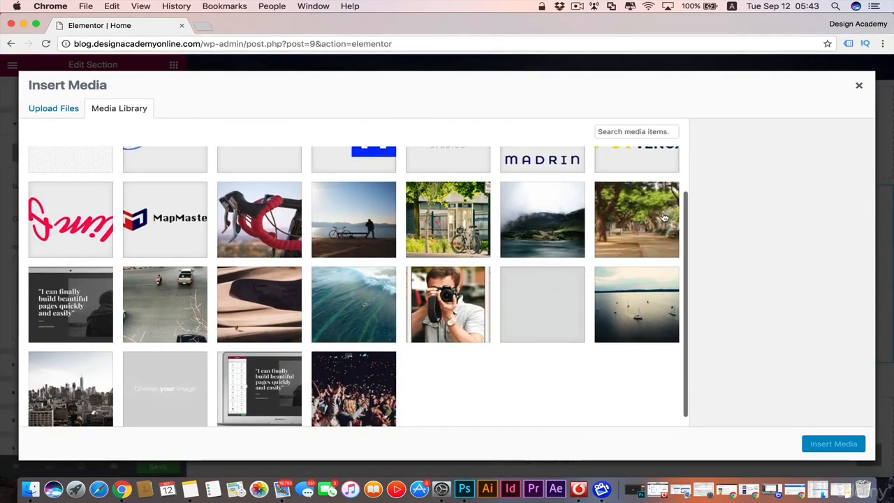
pyautogui.click(665, 218)
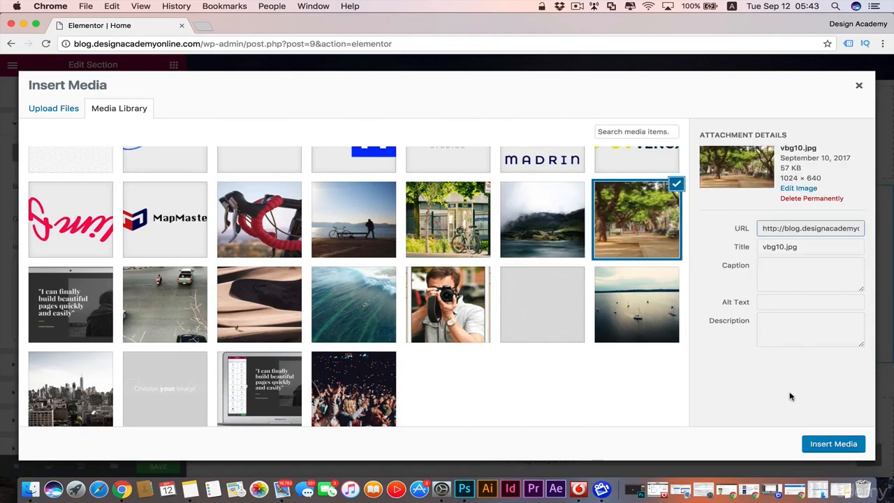
pyautogui.click(833, 444)
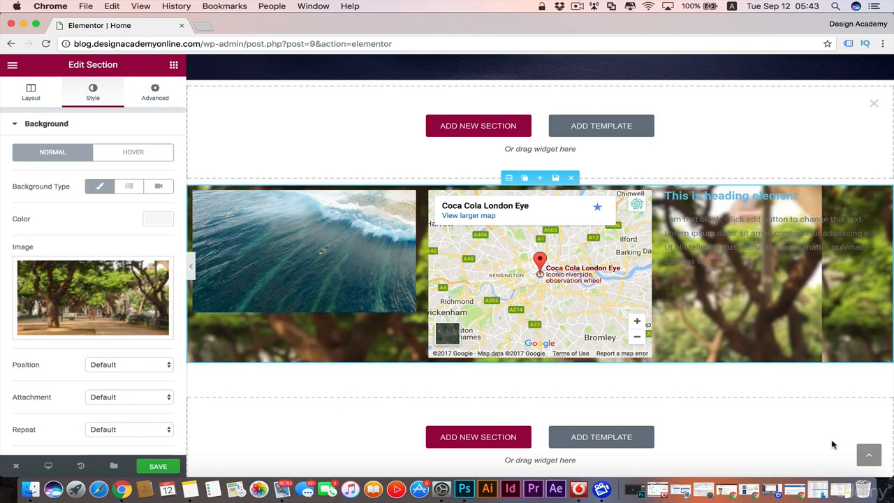
pyautogui.scroll(-3, 47, 394)
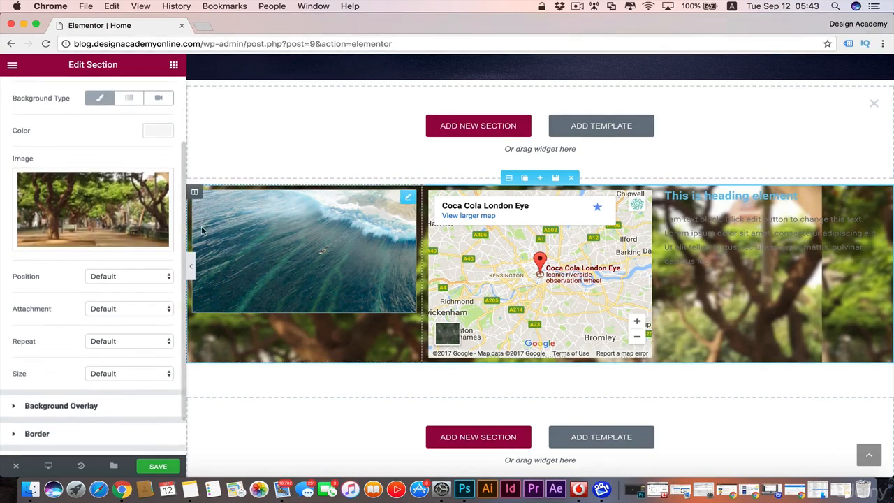
# Preview the three-column section with the editing panel hidden, and look through the background image's position options
pyautogui.click(190, 269)
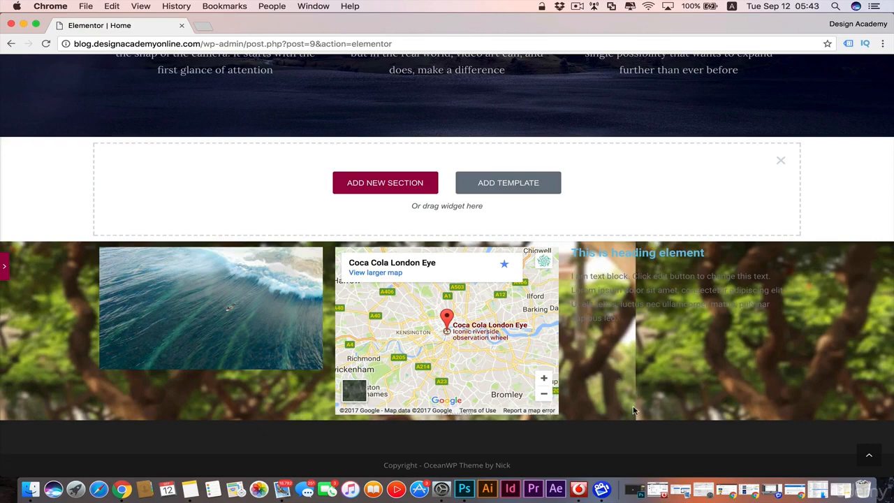
pyautogui.click(5, 265)
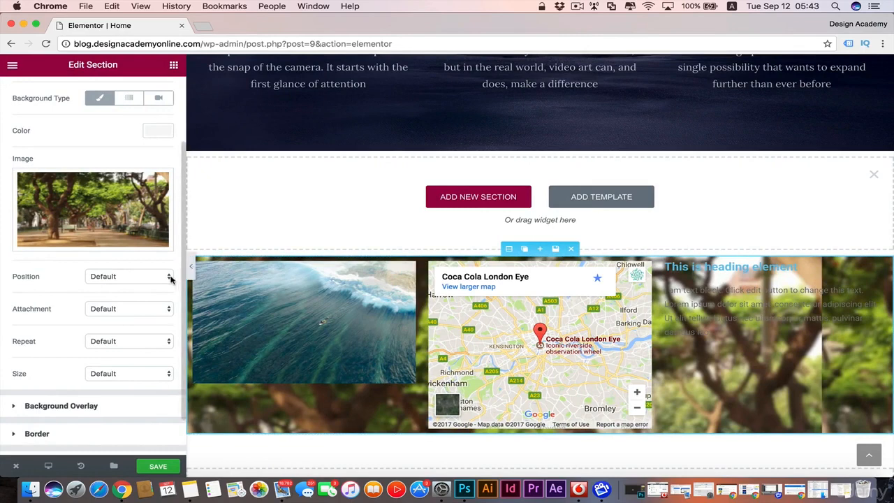
pyautogui.click(170, 278)
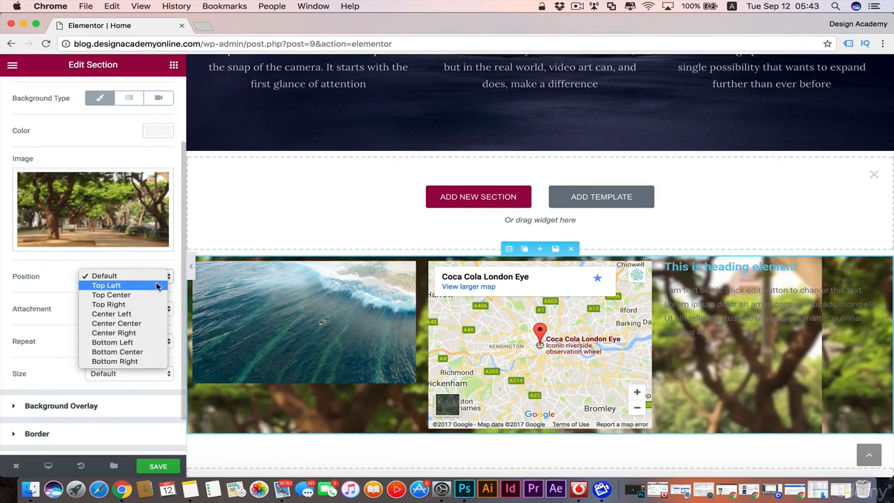
pyautogui.click(171, 267)
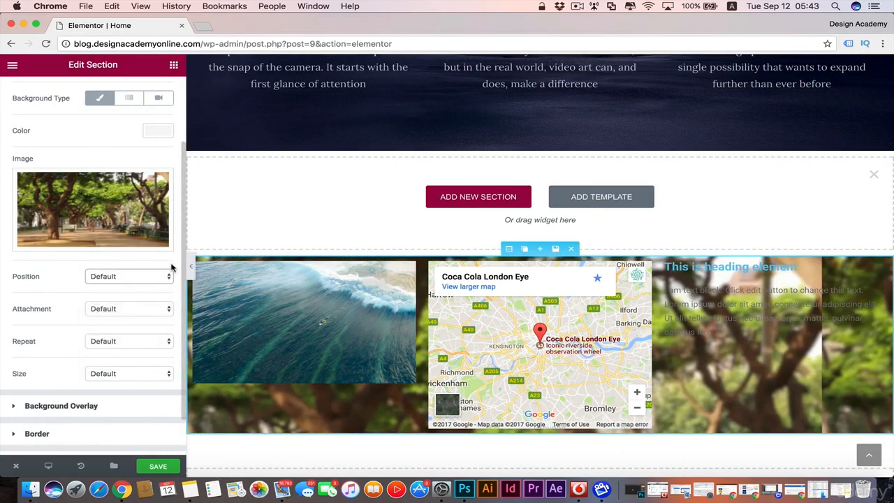
# Set the section background image's attachment to Fixed and check how it behaves while the page scrolls
pyautogui.click(163, 314)
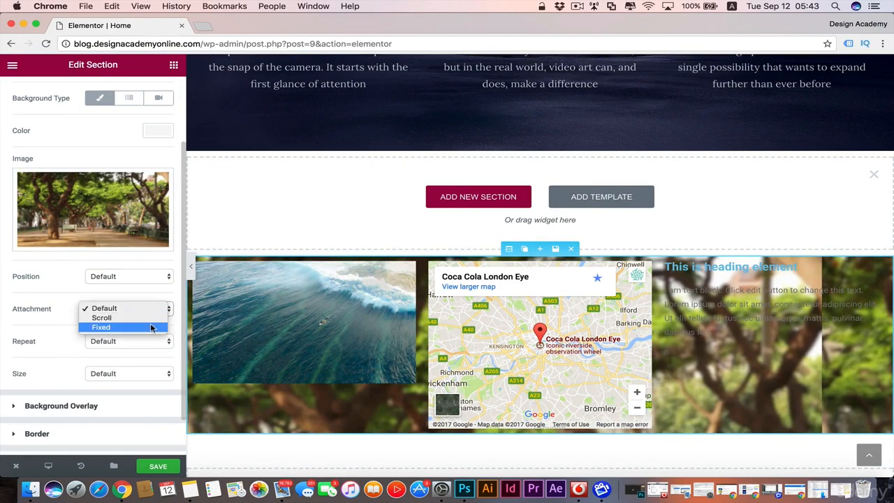
pyautogui.click(152, 328)
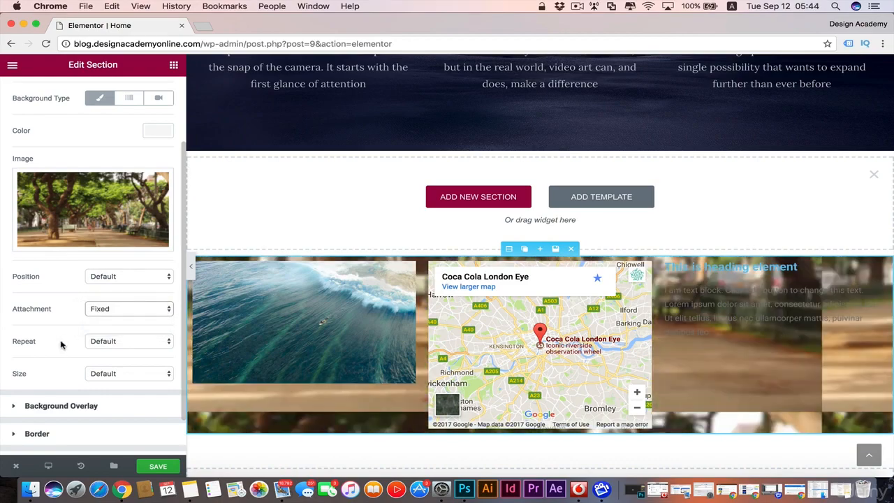
pyautogui.scroll(-5, 728, 390)
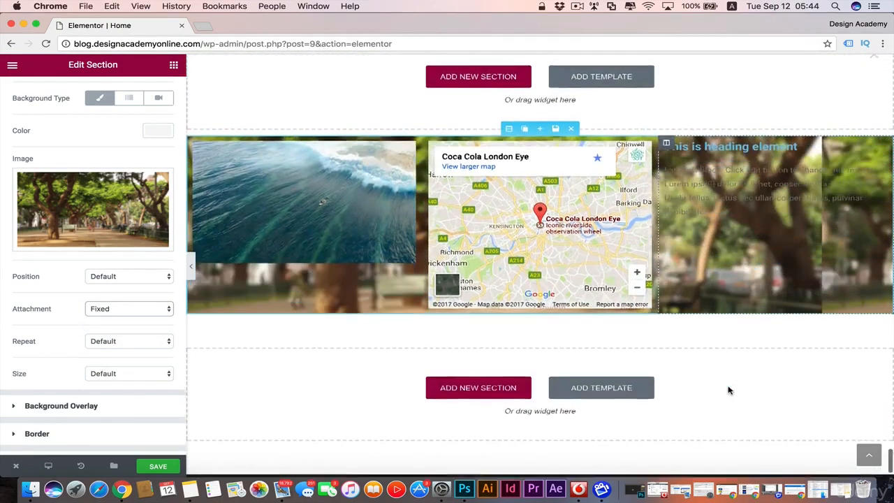
pyautogui.scroll(7, 728, 390)
pyautogui.scroll(-4, 728, 390)
pyautogui.scroll(-1, 727, 390)
pyautogui.scroll(2, 728, 390)
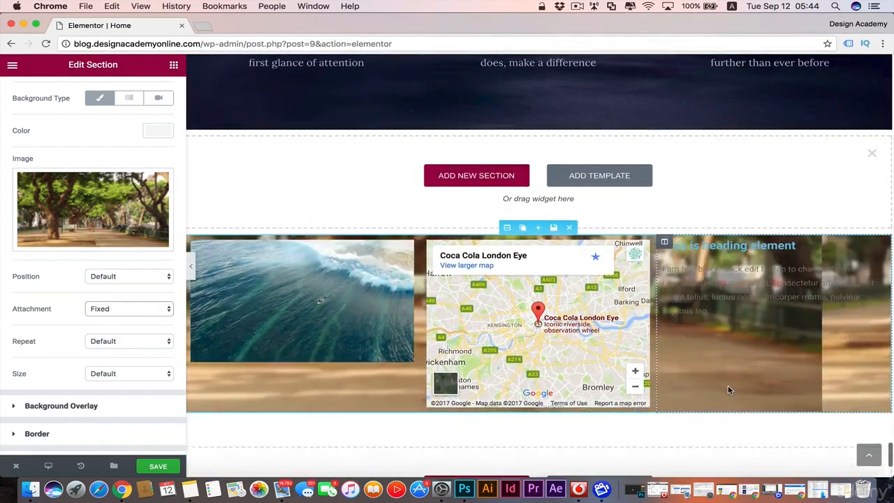
pyautogui.scroll(-2, 728, 389)
pyautogui.scroll(2, 728, 389)
pyautogui.scroll(1, 727, 390)
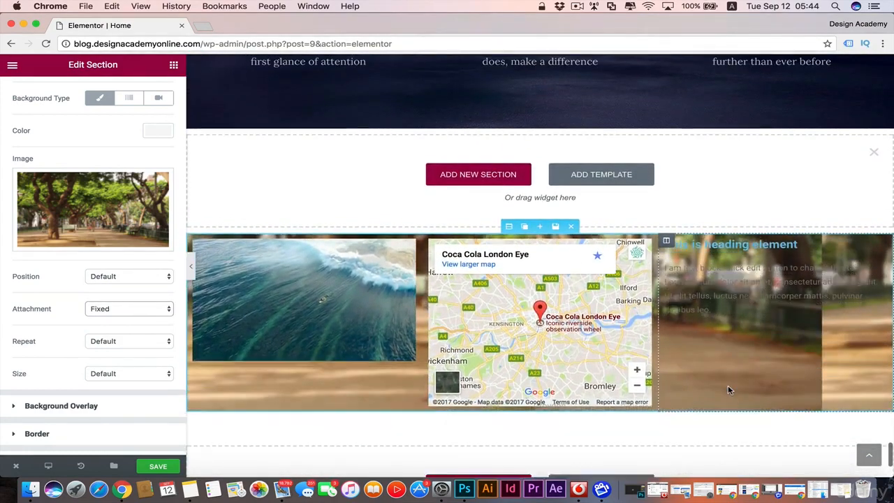
pyautogui.scroll(-1, 728, 389)
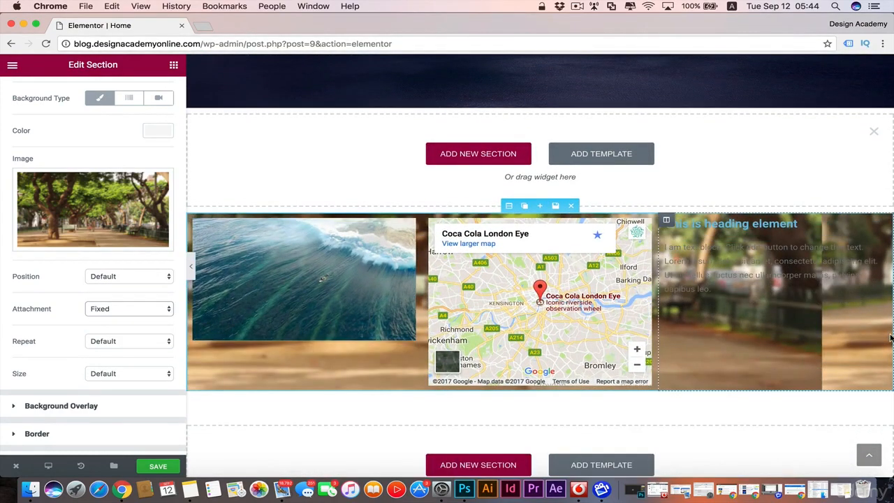
# Try No-repeat on the section's background image, and set its repeat option to Repeat instead
pyautogui.click(169, 342)
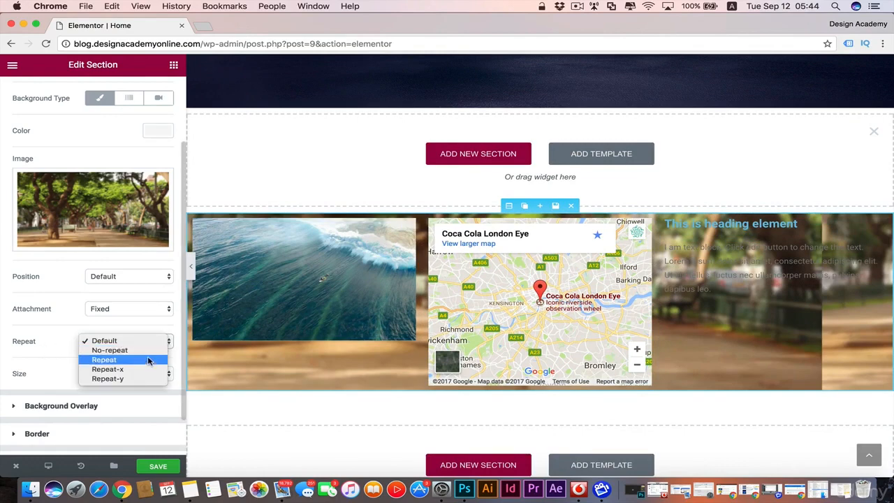
pyautogui.click(110, 350)
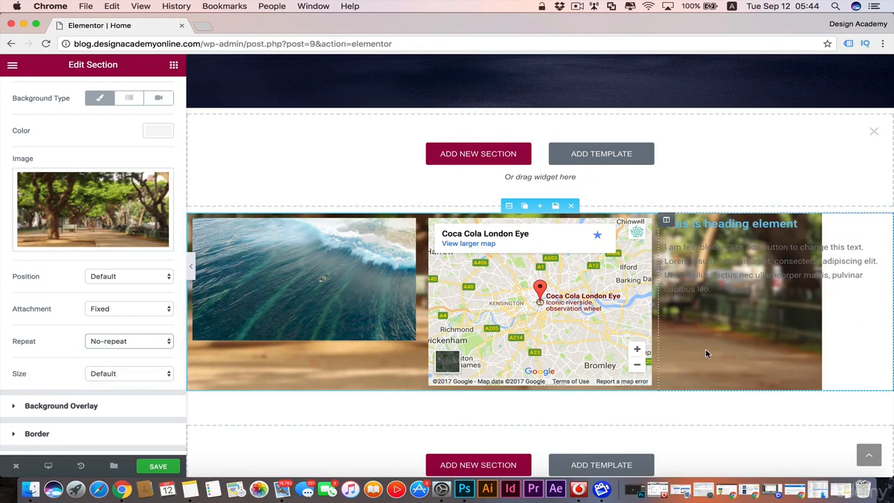
pyautogui.click(170, 342)
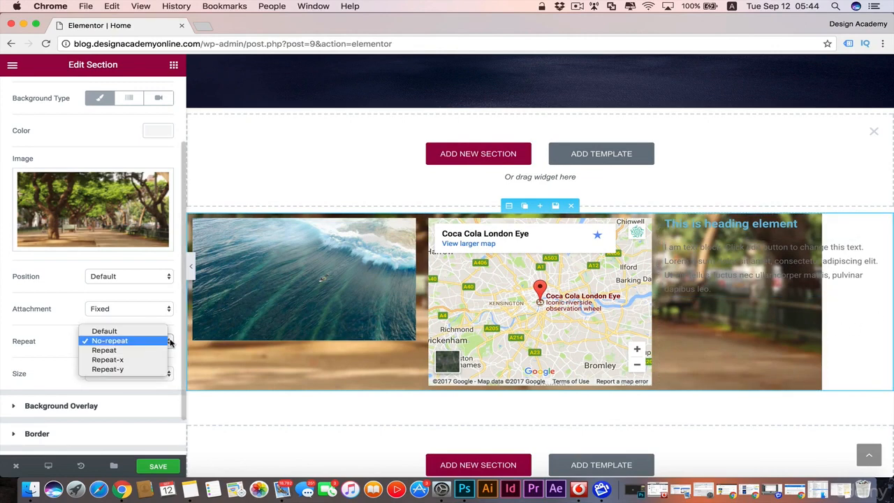
pyautogui.click(129, 352)
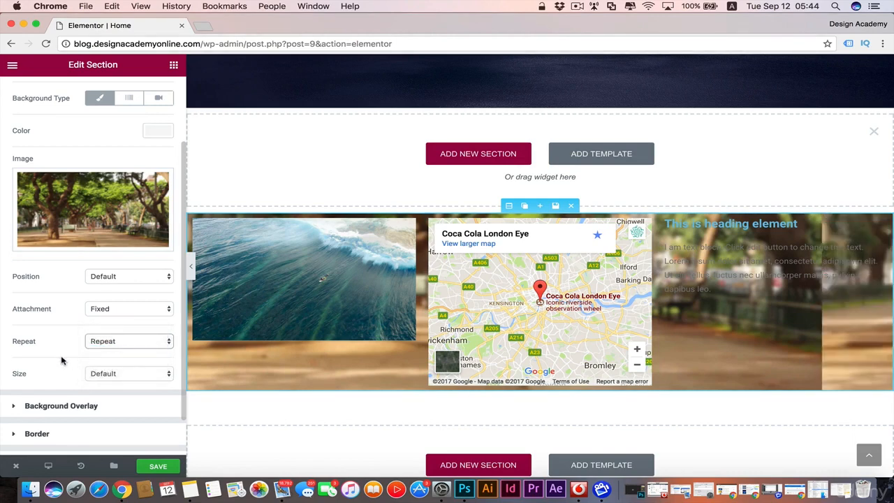
# Set the section background image's size to Cover and check the fixed background's look while scrolling
pyautogui.click(168, 374)
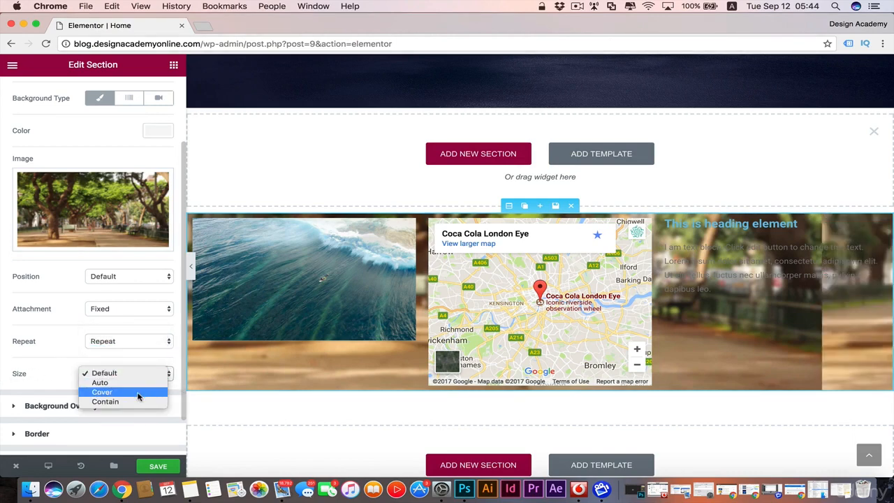
pyautogui.click(140, 392)
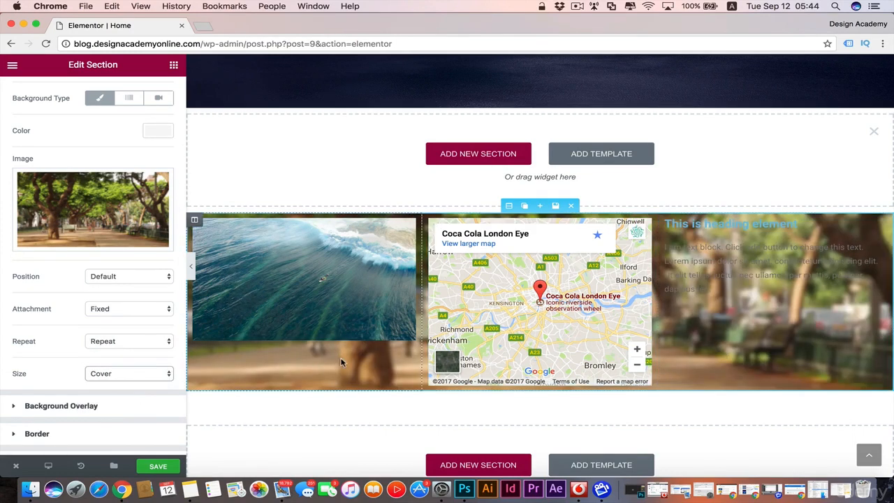
pyautogui.scroll(-3, 782, 358)
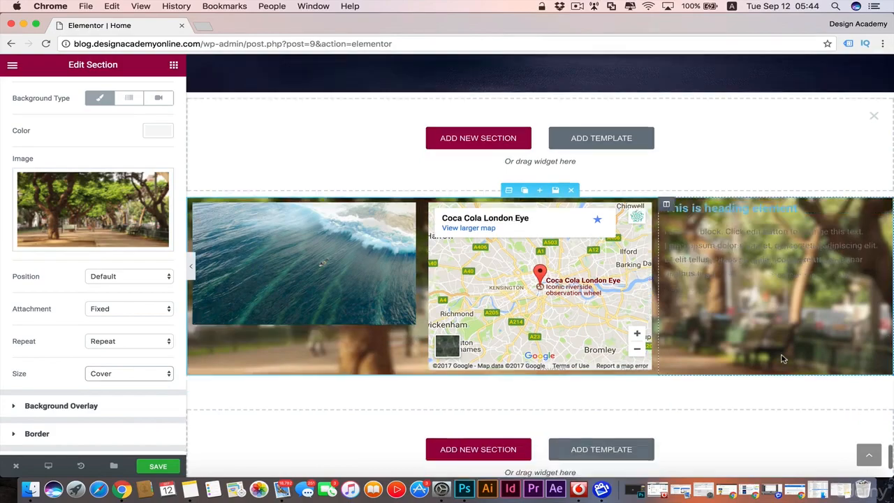
pyautogui.scroll(4, 782, 358)
pyautogui.scroll(-3, 782, 358)
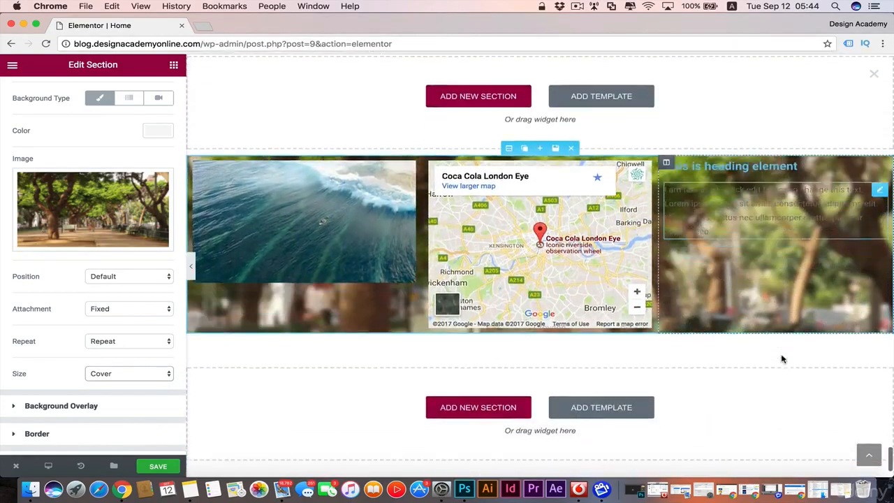
pyautogui.scroll(2, 782, 358)
pyautogui.scroll(-2, 782, 358)
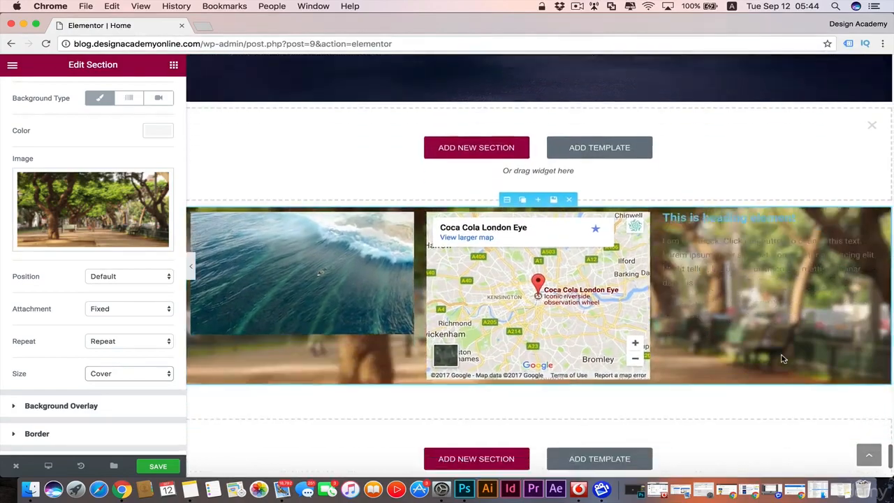
pyautogui.scroll(2, 782, 358)
pyautogui.scroll(-2, 782, 358)
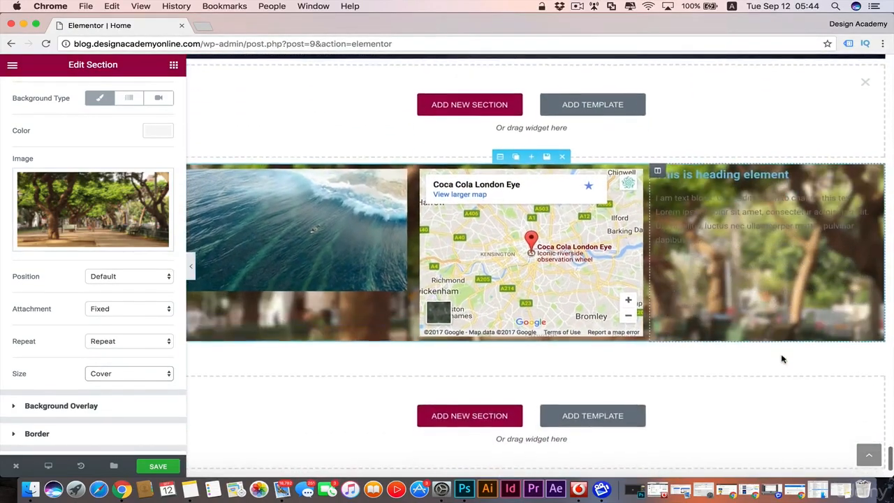
pyautogui.scroll(2, 782, 359)
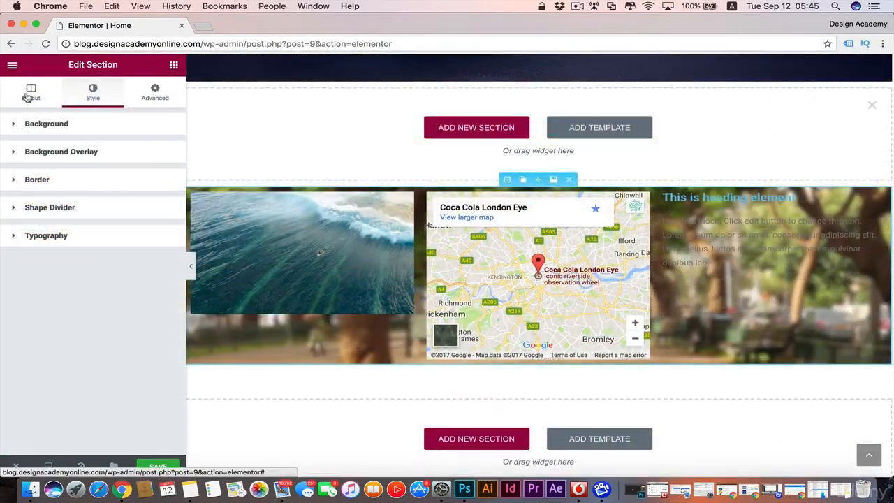
# Enable stretching for the three-column section and set its boxed content width to 1195
pyautogui.click(28, 95)
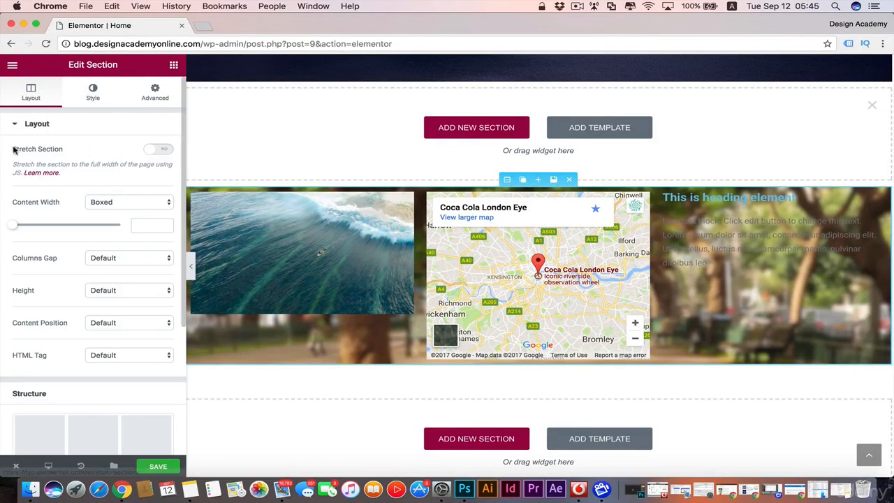
pyautogui.click(150, 152)
pyautogui.click(191, 266)
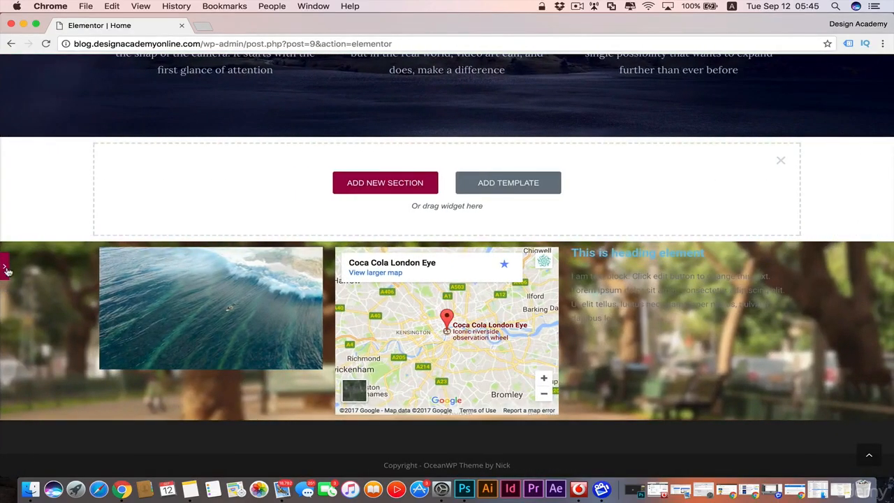
pyautogui.click(6, 269)
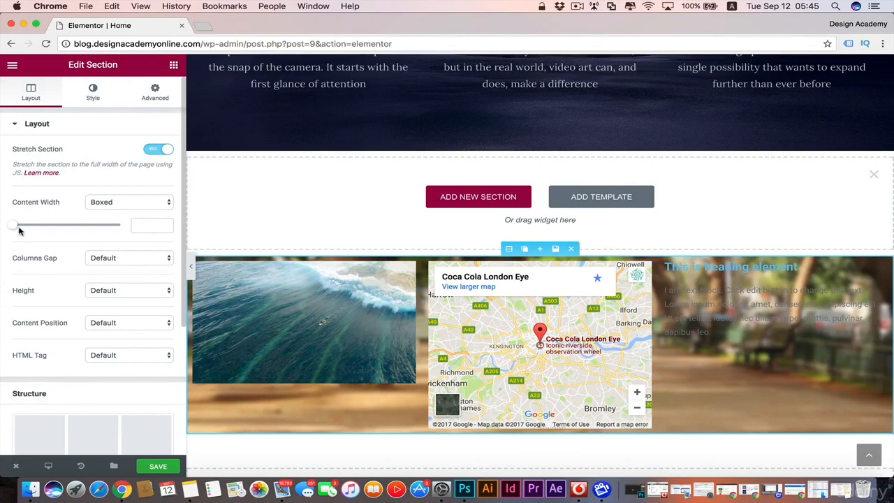
pyautogui.moveTo(15, 229); pyautogui.dragTo(84, 232)
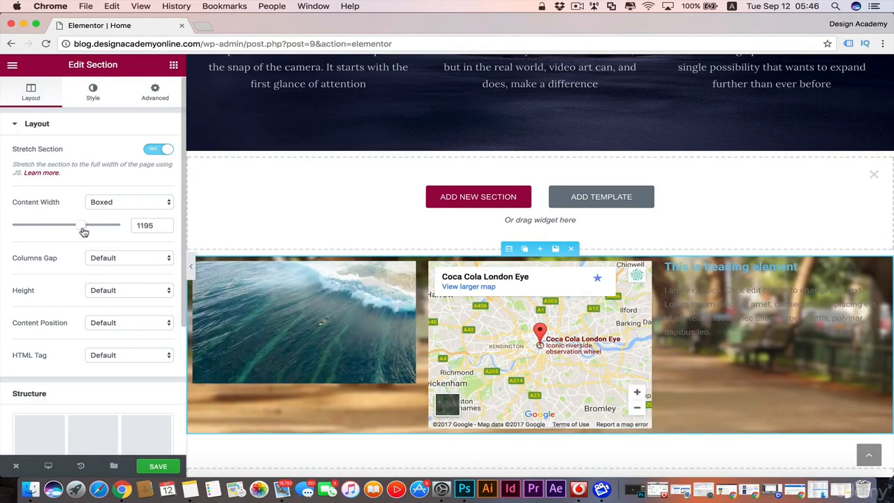
# Try the Full Width content setting on the section, preview it without the editing panel, and switch back to Boxed
pyautogui.click(166, 202)
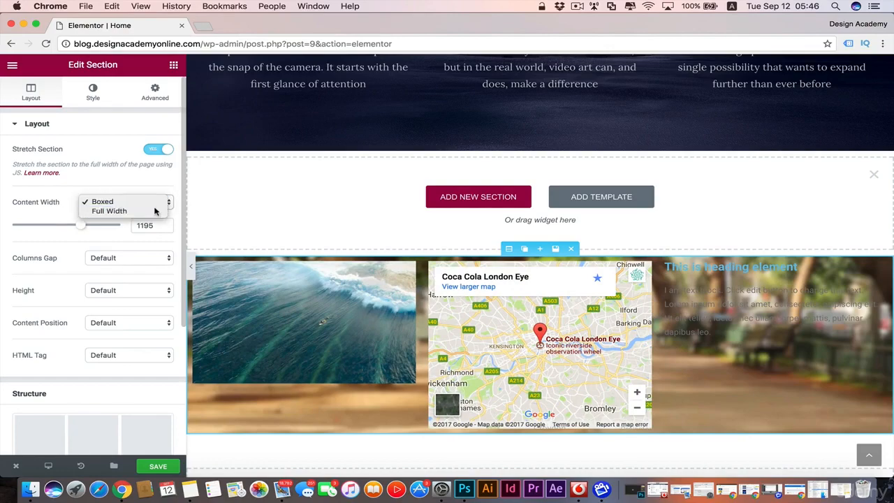
pyautogui.click(155, 211)
pyautogui.click(190, 271)
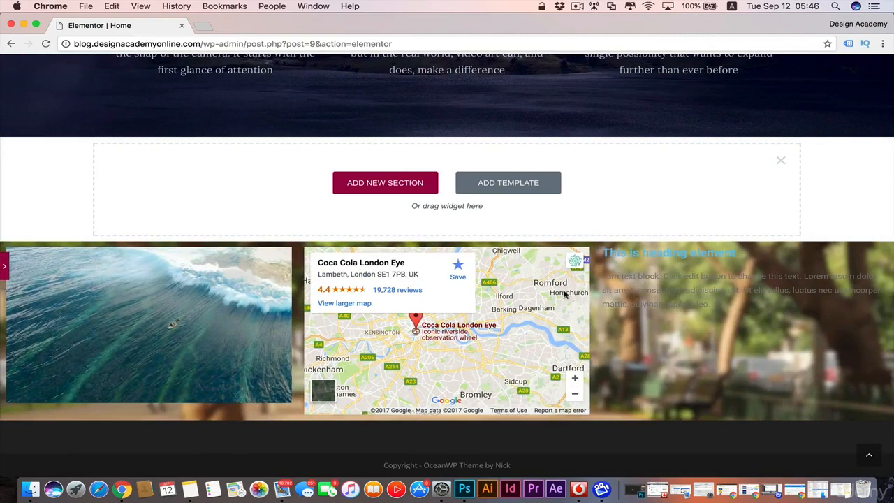
pyautogui.click(3, 271)
pyautogui.click(162, 202)
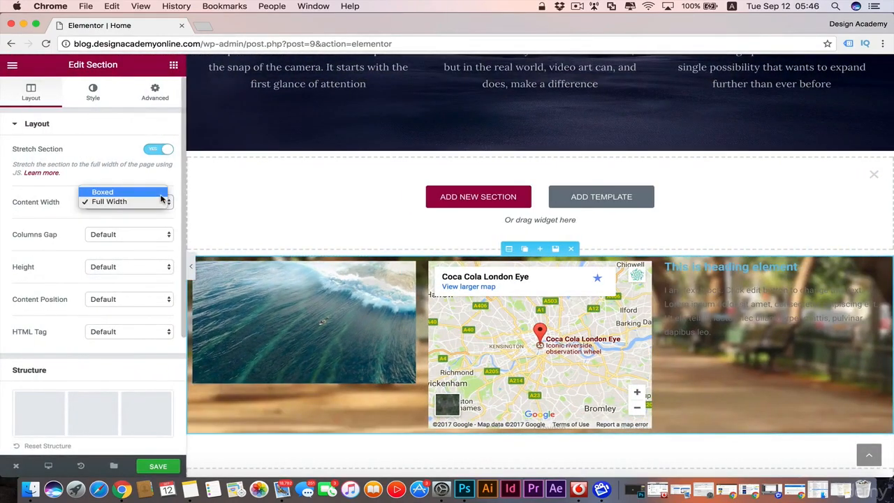
pyautogui.click(159, 195)
# Try the No Gap, Narrow, Extended and Wide column gaps, and set the section's columns gap to Wider
pyautogui.scroll(-2, 10, 238)
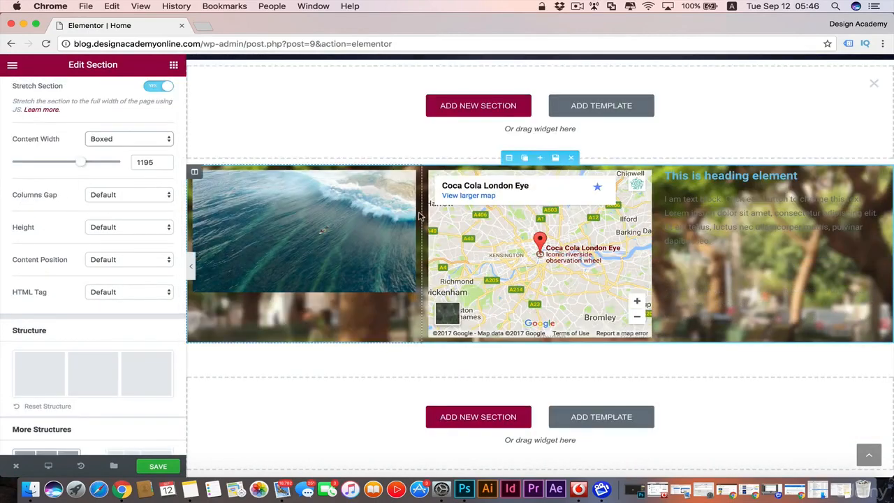
pyautogui.click(170, 195)
pyautogui.click(104, 203)
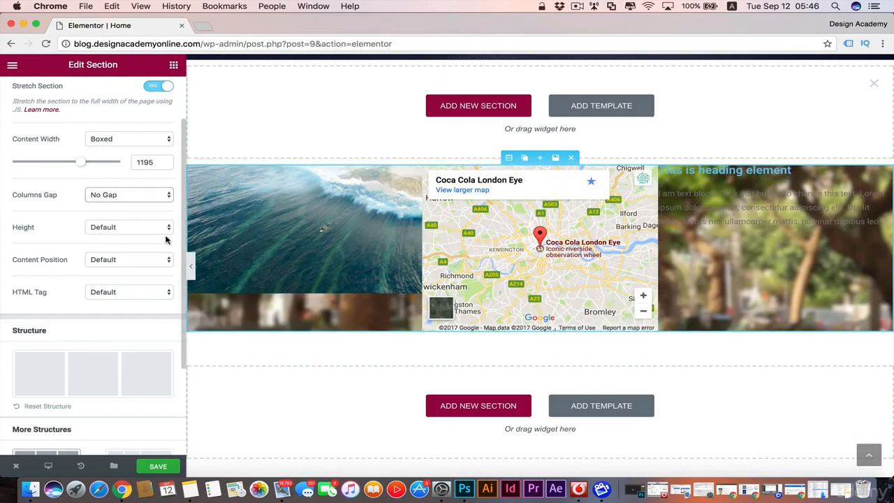
pyautogui.click(163, 196)
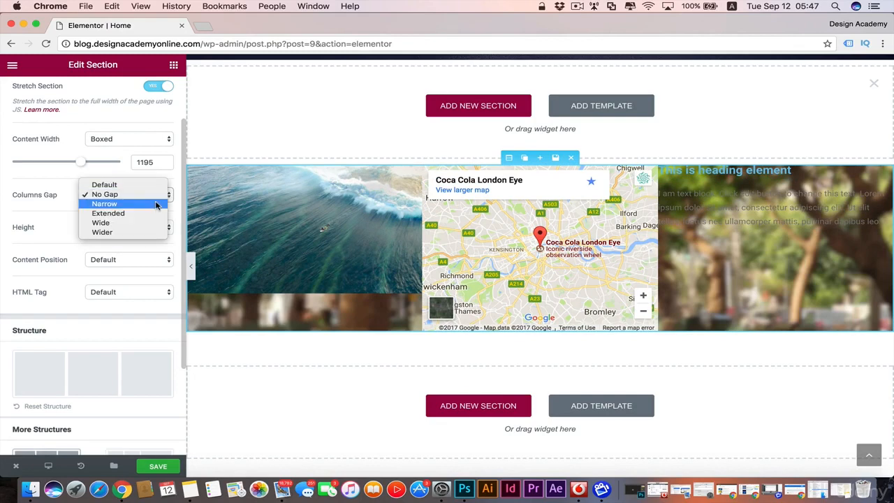
pyautogui.click(158, 203)
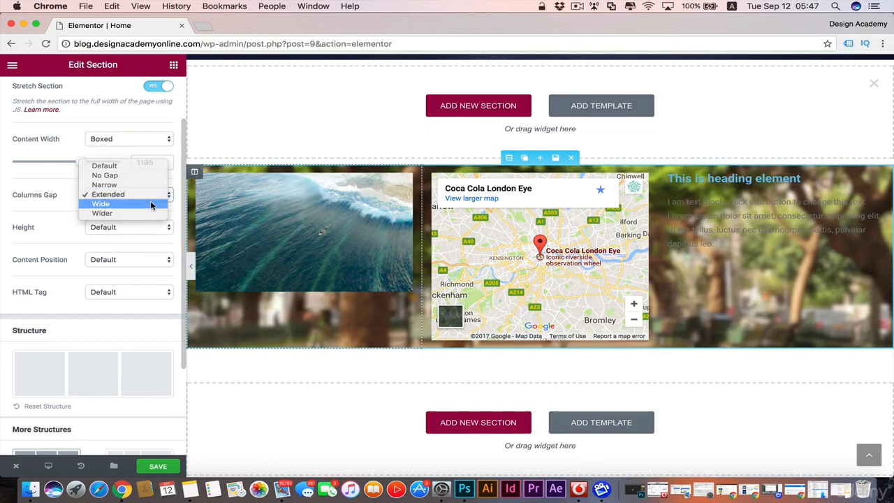
pyautogui.click(151, 204)
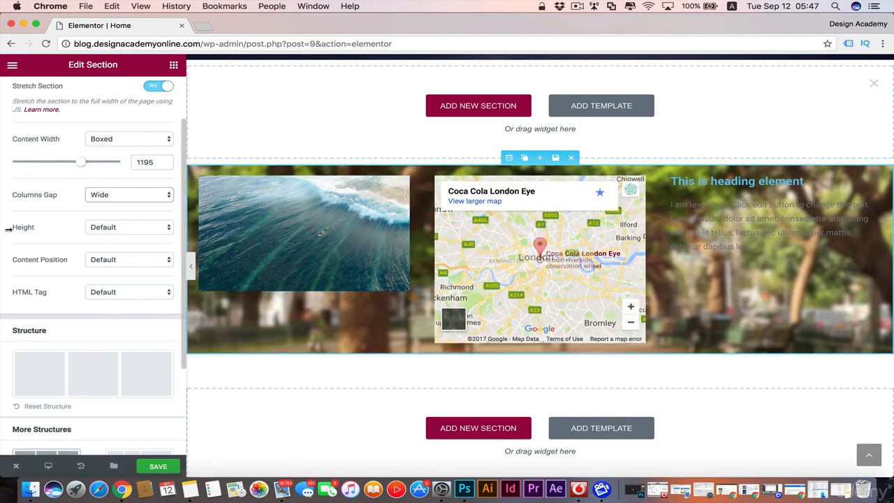
pyautogui.click(168, 202)
pyautogui.press('Down')
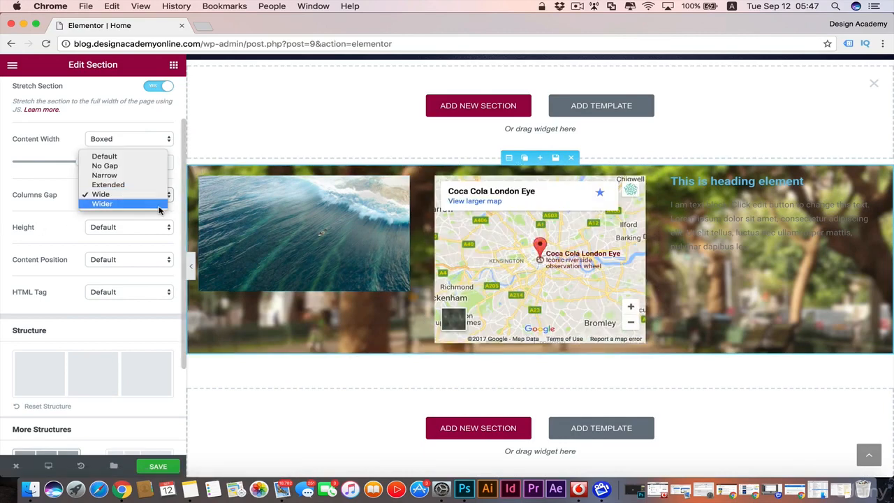
pyautogui.press('Return')
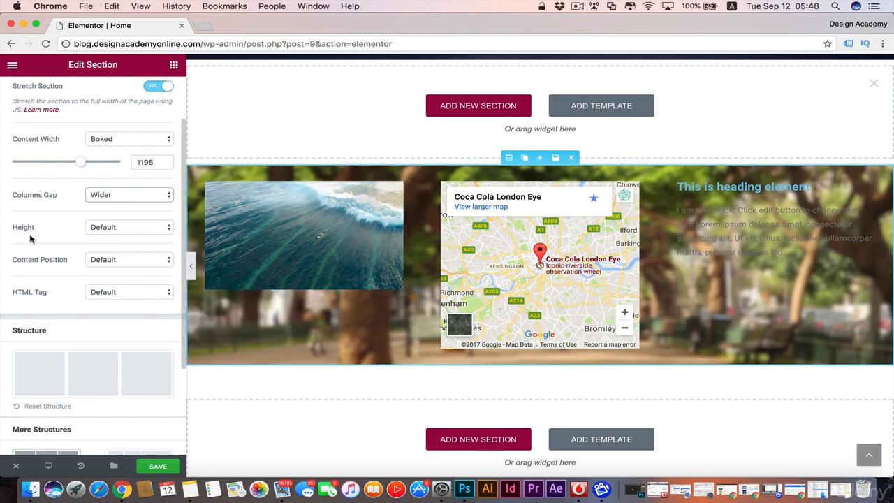
# Try the Fit To Screen height on the three-column section and check how it fills the page while the background stays fixed
pyautogui.click(167, 236)
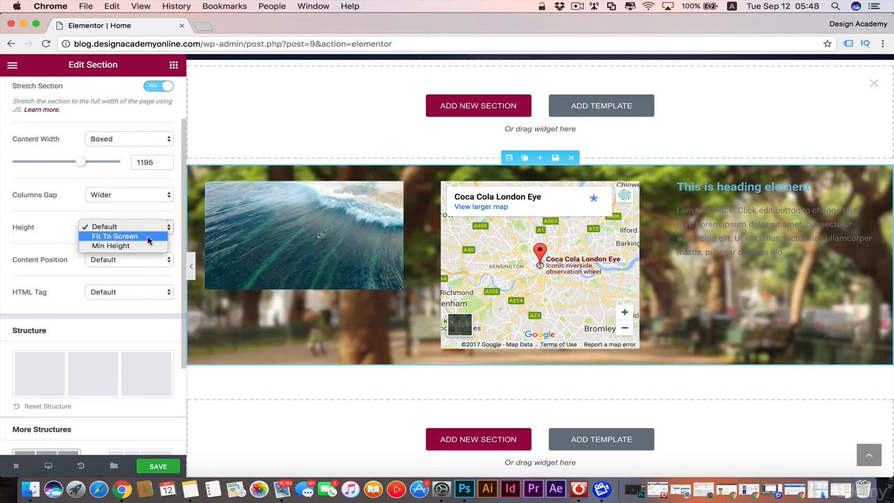
pyautogui.click(146, 238)
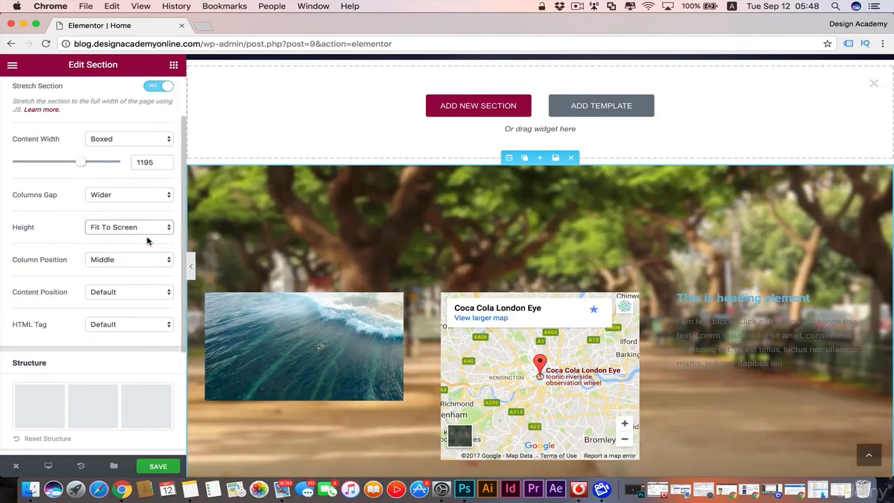
pyautogui.scroll(-4, 294, 250)
pyautogui.scroll(2, 294, 249)
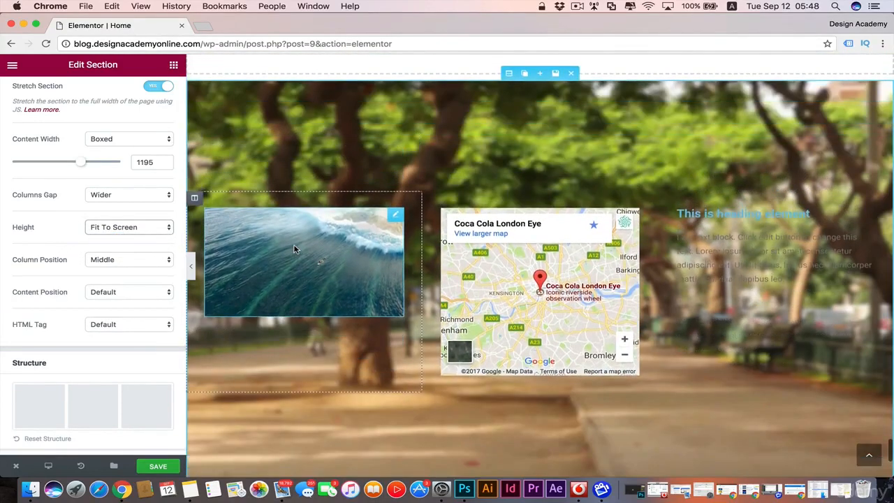
pyautogui.scroll(-1, 294, 250)
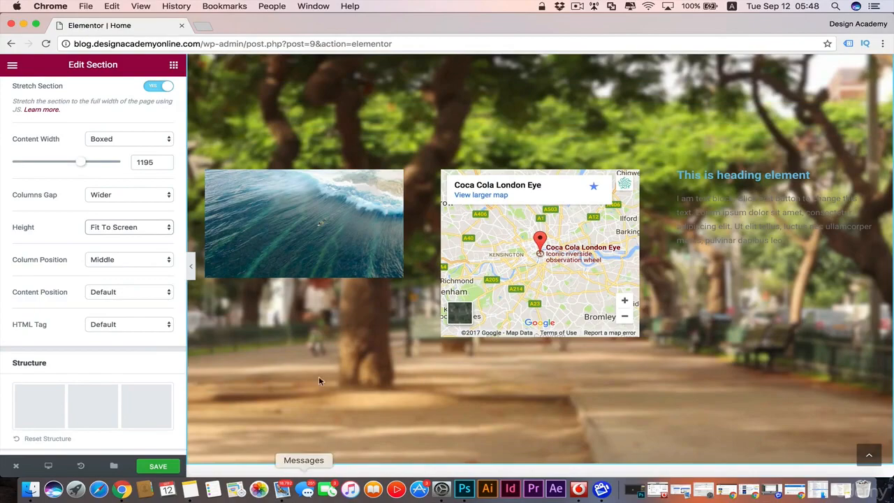
pyautogui.scroll(2, 357, 460)
pyautogui.scroll(-2, 357, 459)
pyautogui.scroll(-2, 356, 459)
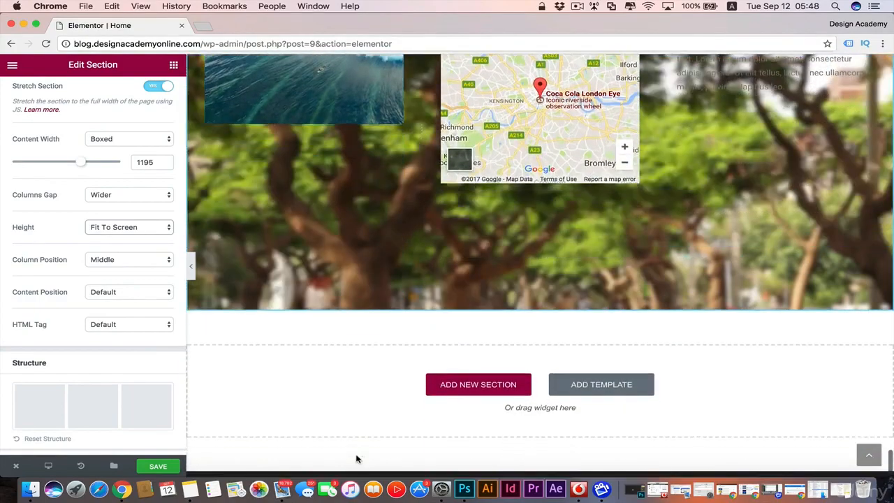
pyautogui.scroll(4, 357, 459)
pyautogui.scroll(-1, 357, 459)
pyautogui.scroll(-2, 357, 459)
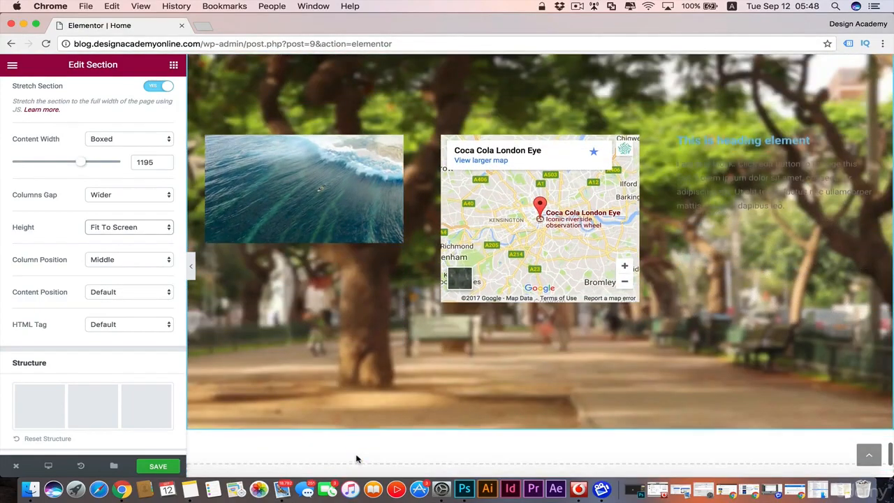
pyautogui.scroll(2, 359, 458)
# Set the text block's text color to white (#ffffff)
pyautogui.click(709, 230)
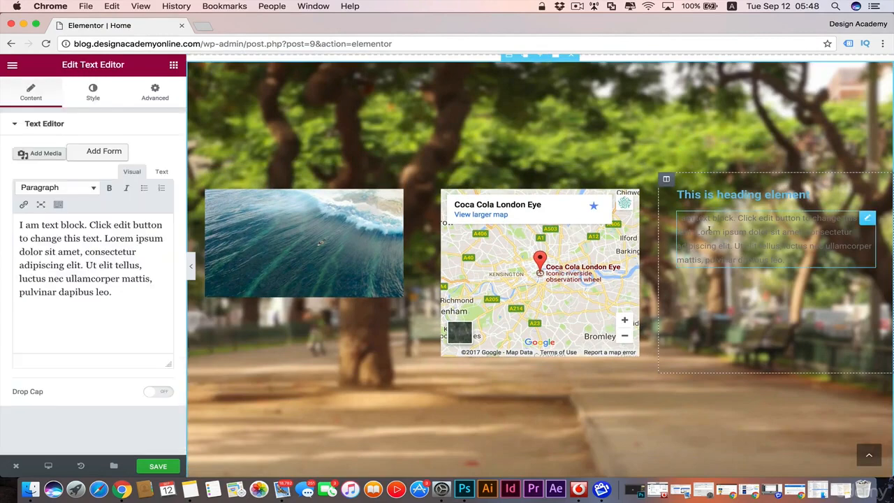
pyautogui.click(94, 95)
pyautogui.click(157, 200)
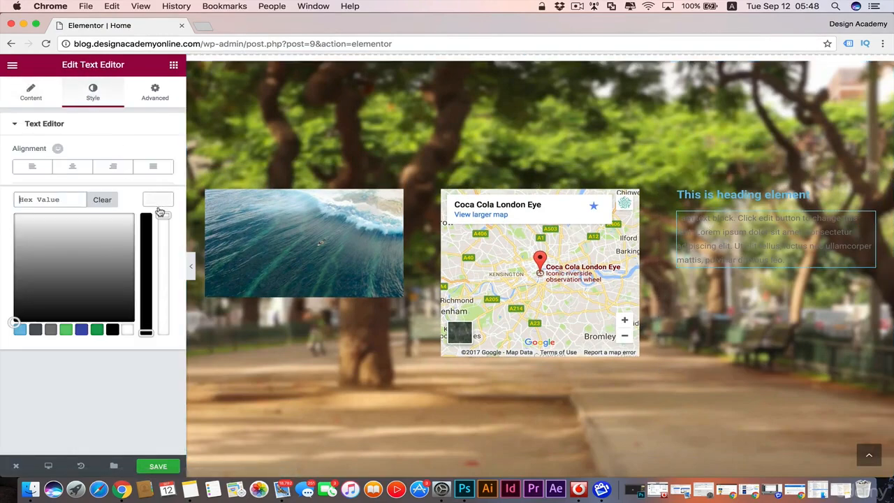
pyautogui.click(126, 331)
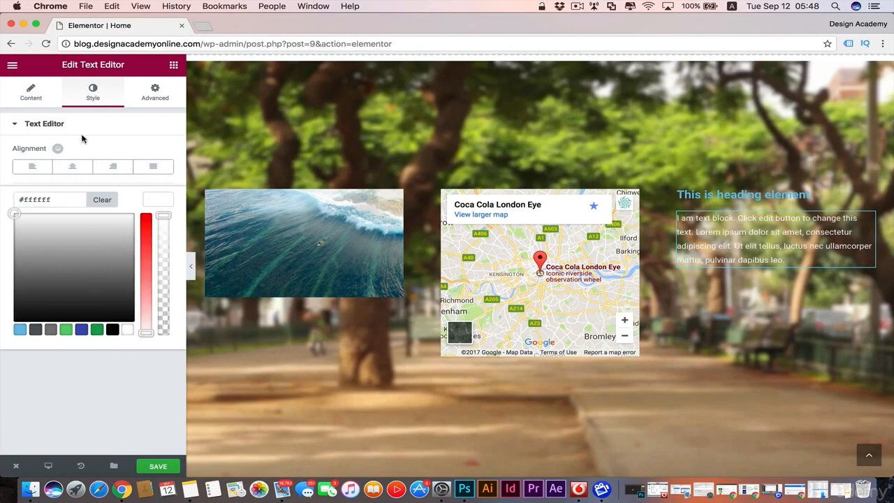
pyautogui.click(31, 93)
pyautogui.scroll(2, 537, 219)
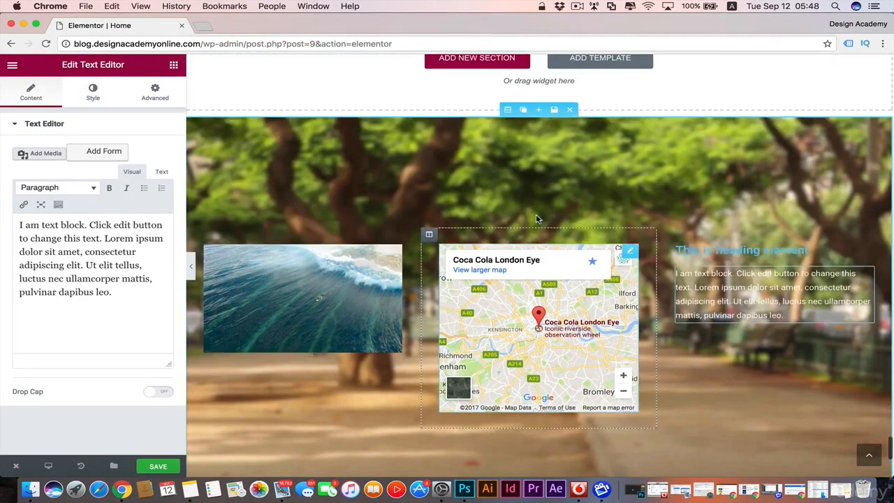
pyautogui.scroll(-1, 537, 219)
# Set the section's height to Min Height with a minimum height of 326 px
pyautogui.click(508, 97)
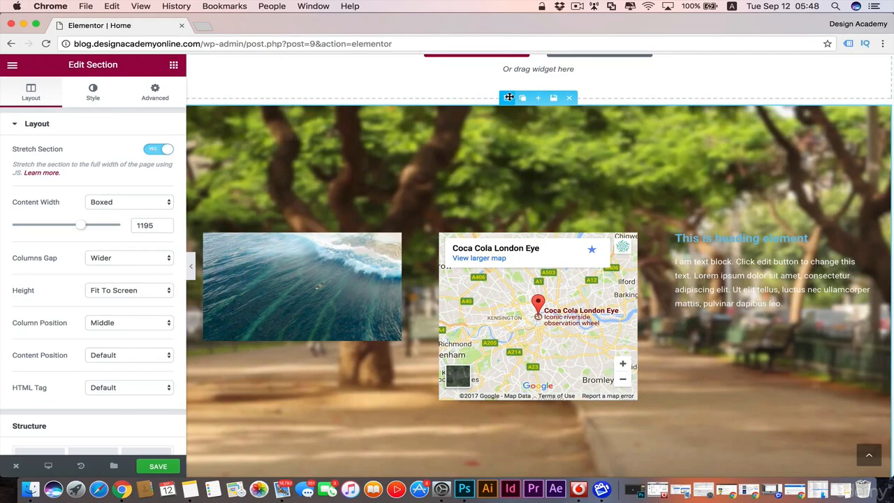
pyautogui.click(166, 291)
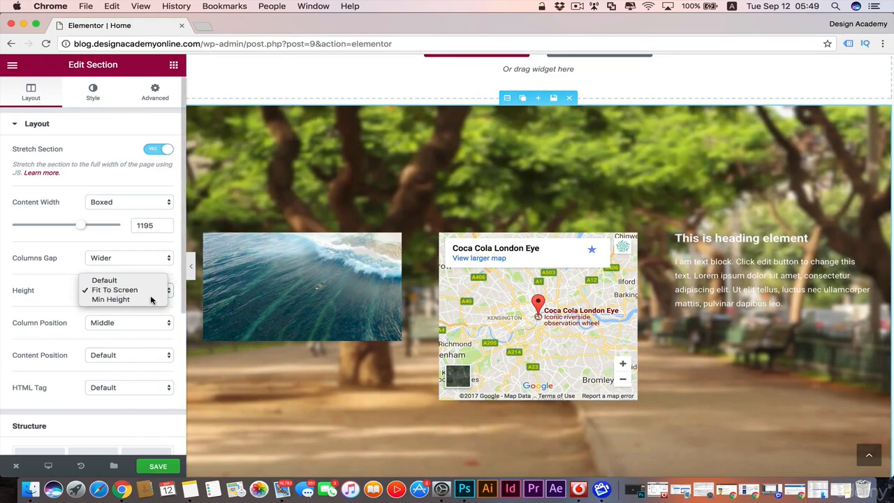
pyautogui.click(155, 300)
pyautogui.scroll(-3, 40, 329)
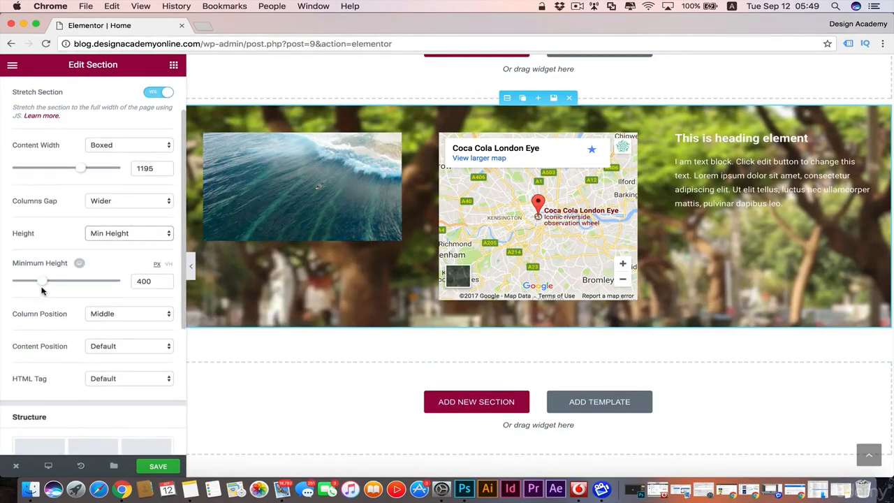
pyautogui.moveTo(44, 283)
pyautogui.mouseDown()
pyautogui.moveTo(74, 287)
pyautogui.moveTo(21, 286)
pyautogui.moveTo(74, 289)
pyautogui.moveTo(41, 287)
pyautogui.mouseUp()
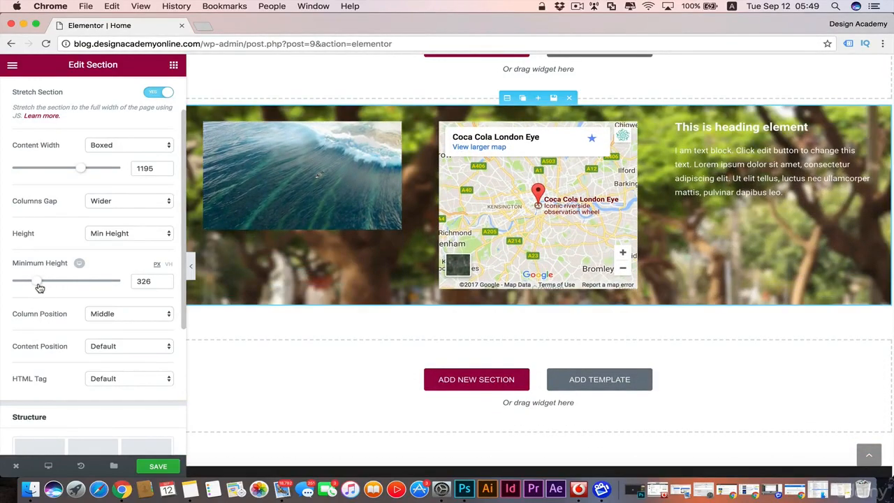
# Try the section with No Gap between its columns and a minimum height of 144 px
pyautogui.click(164, 203)
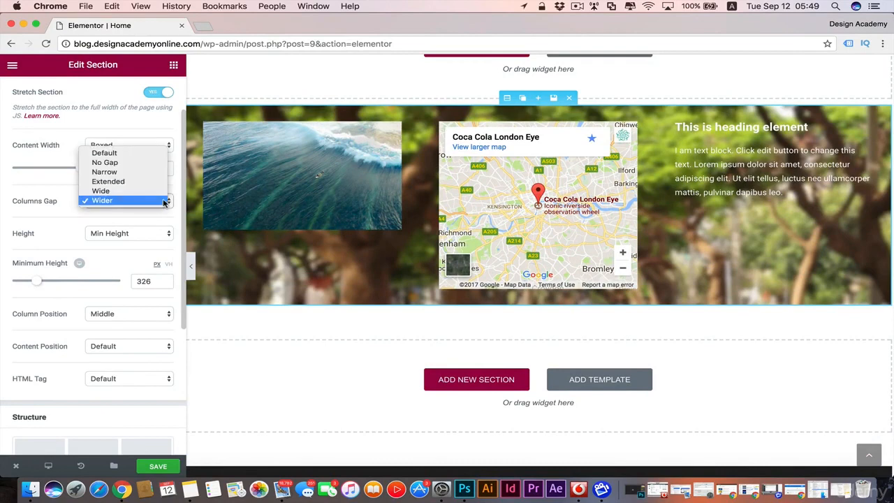
pyautogui.click(144, 163)
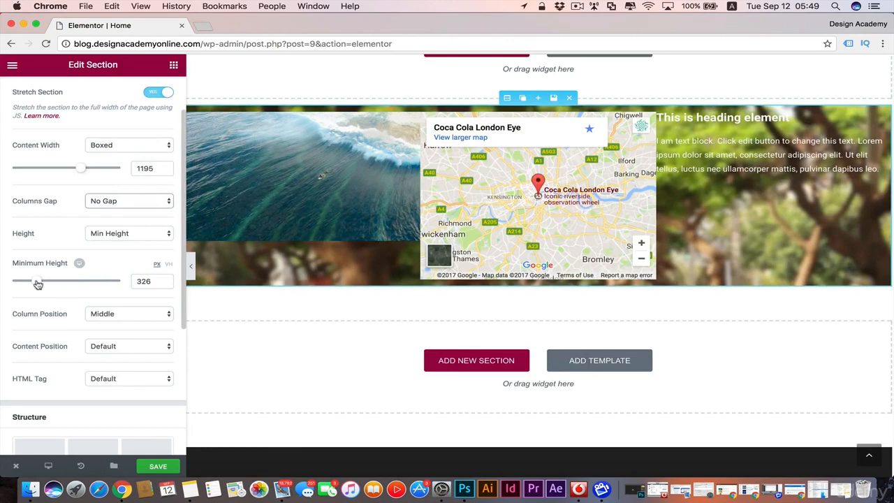
pyautogui.moveTo(37, 284); pyautogui.dragTo(24, 285)
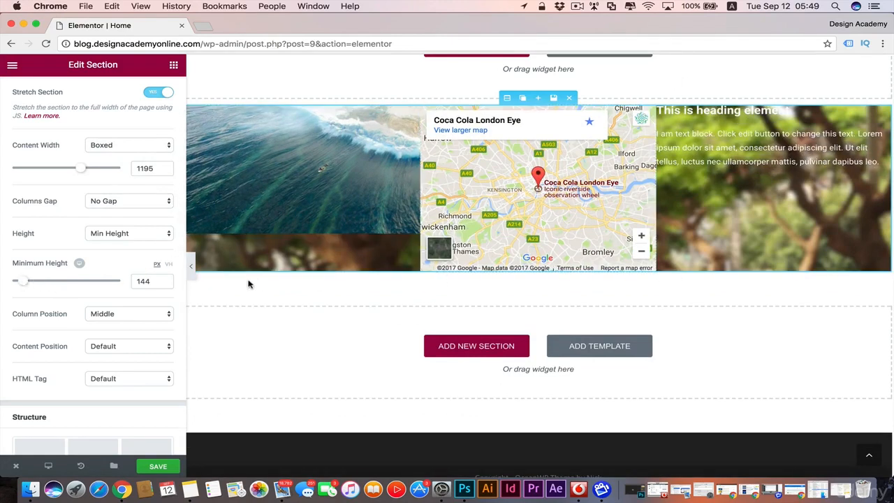
# Set the section's columns gap to Extended and its minimum height to 642 px
pyautogui.moveTo(23, 281); pyautogui.dragTo(44, 280)
pyautogui.click(169, 206)
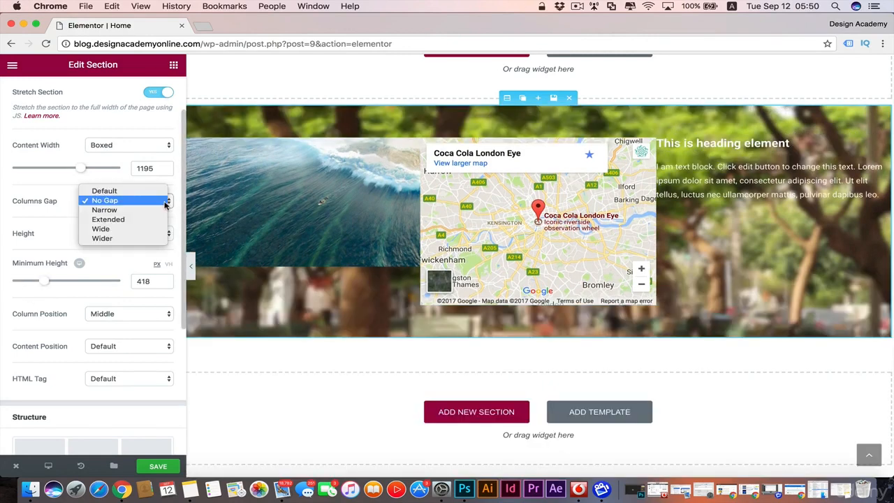
pyautogui.click(154, 219)
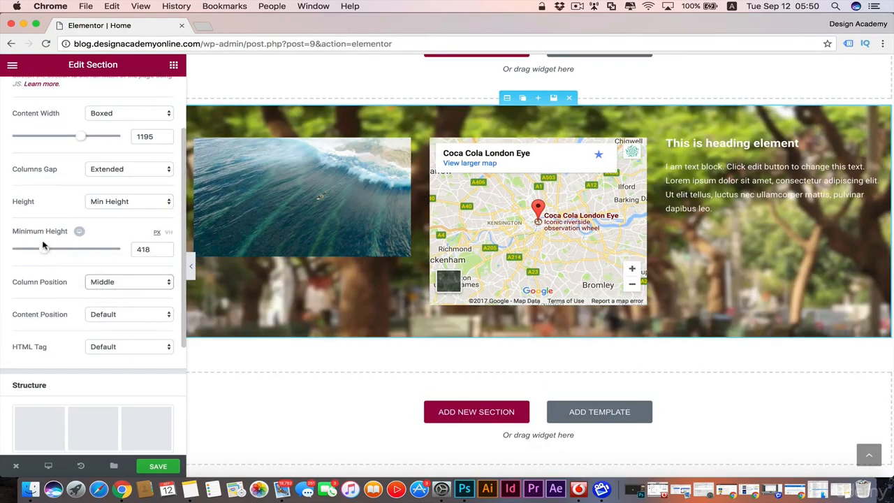
pyautogui.moveTo(44, 249); pyautogui.dragTo(61, 250)
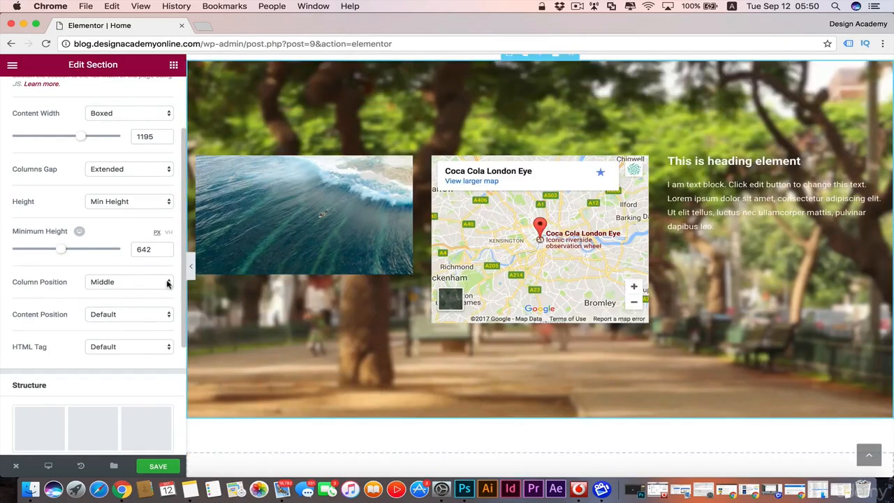
# Try the Top, Bottom and Stretch column positions for the section, and return the column position to Middle
pyautogui.click(167, 283)
pyautogui.click(99, 272)
pyautogui.click(167, 282)
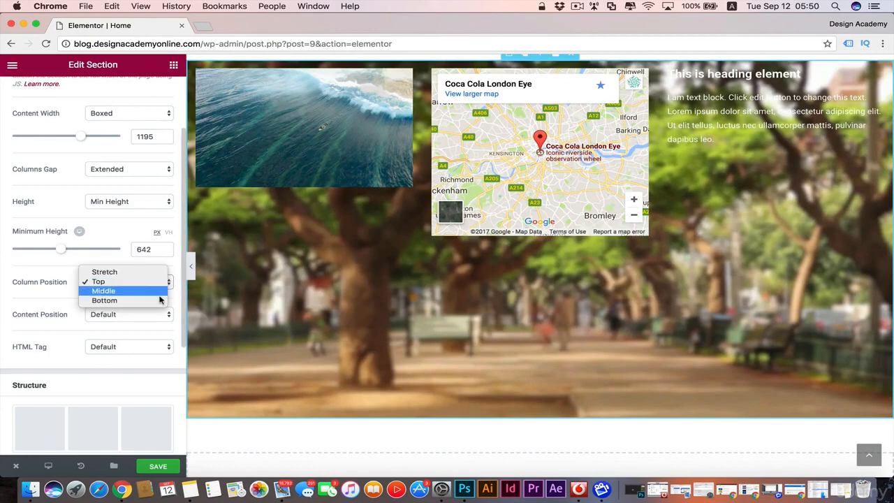
pyautogui.click(155, 305)
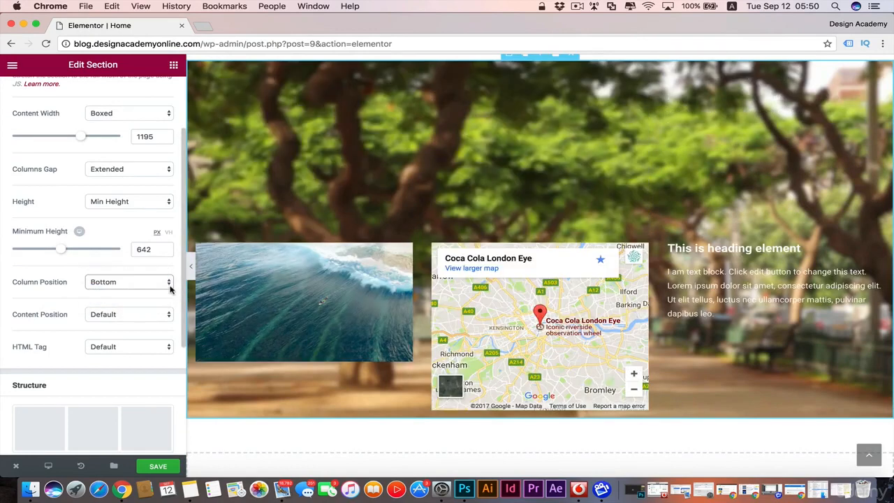
pyautogui.click(169, 283)
pyautogui.click(149, 253)
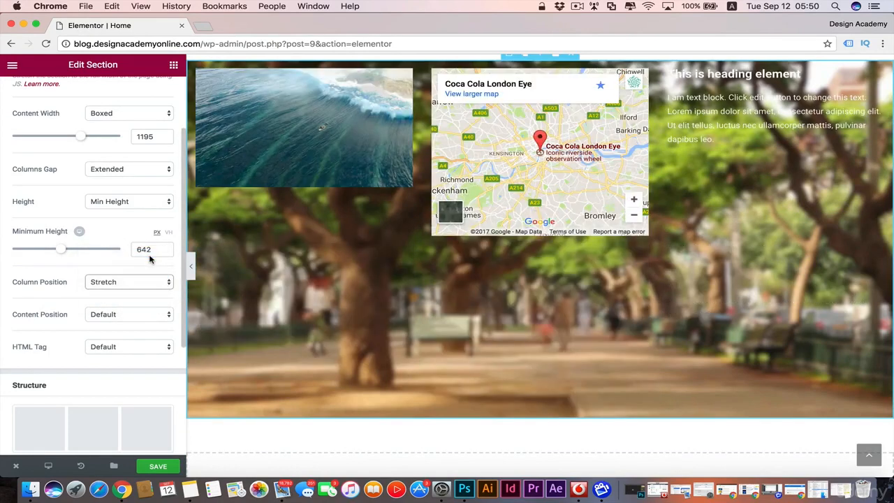
pyautogui.click(167, 282)
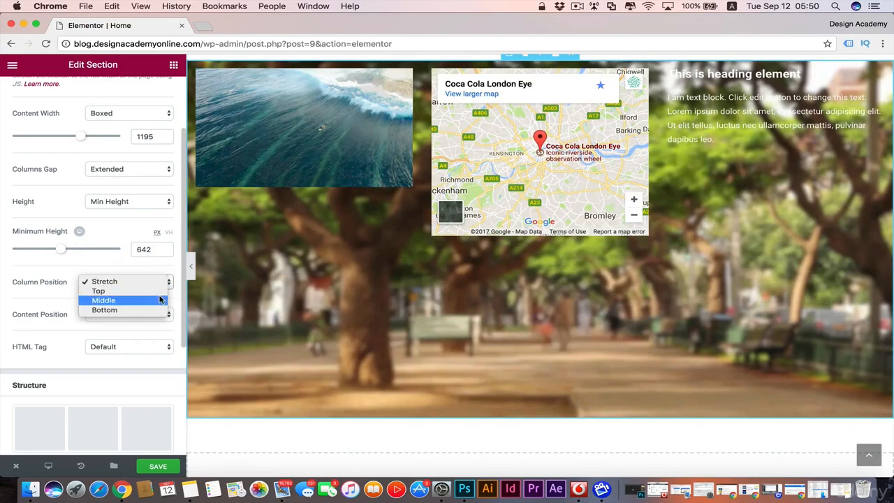
pyautogui.click(160, 299)
# Compare the Top, Middle and Bottom content positions, and set the section's content position to Middle
pyautogui.scroll(-1, 76, 322)
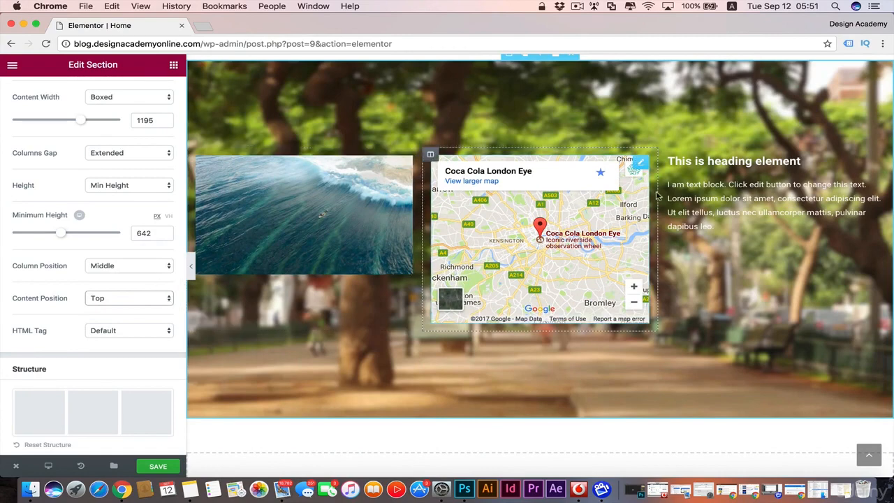
pyautogui.click(161, 300)
pyautogui.click(149, 306)
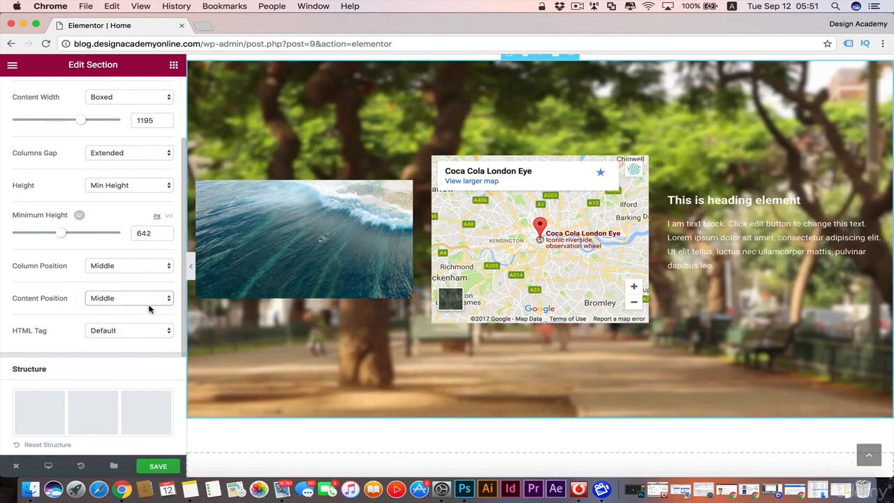
pyautogui.click(165, 300)
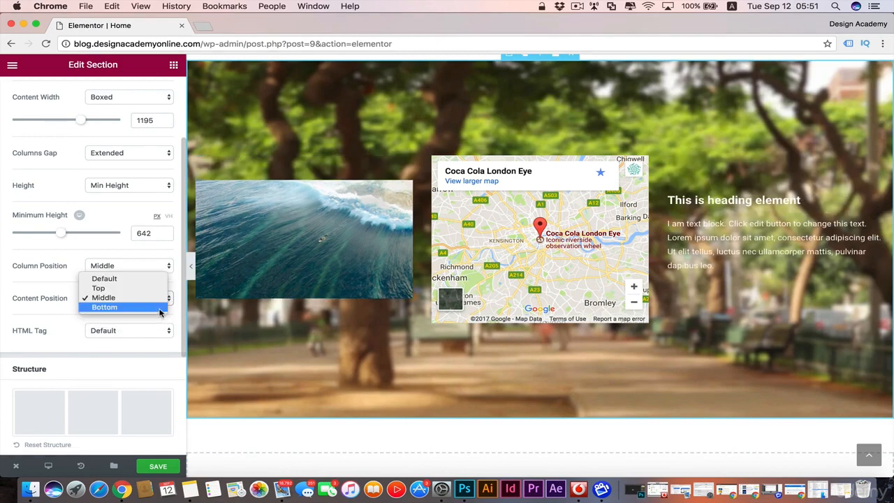
pyautogui.click(159, 313)
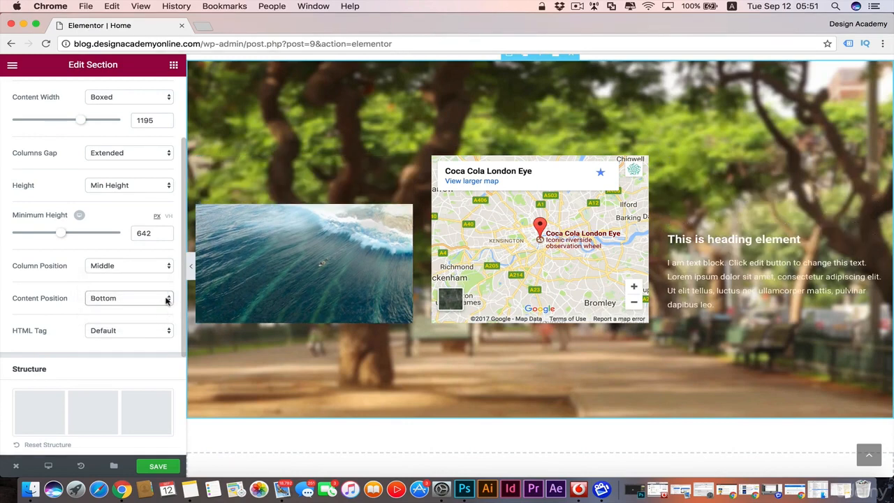
pyautogui.click(166, 300)
pyautogui.click(143, 287)
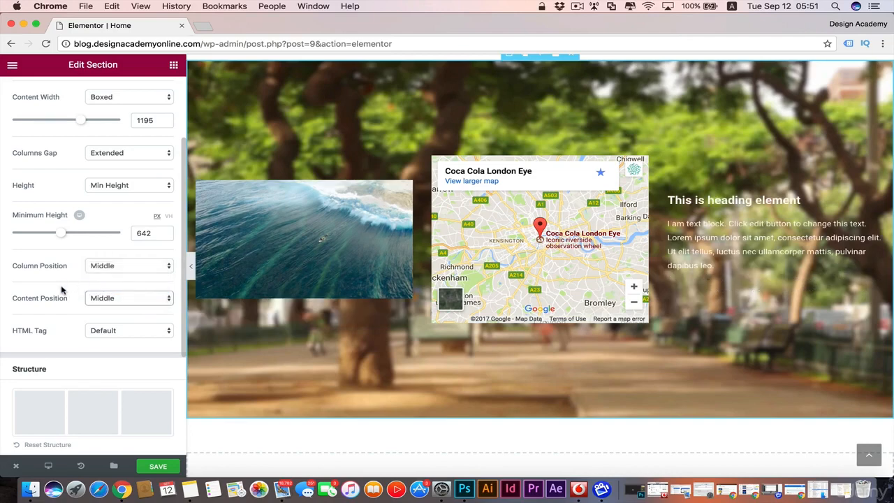
# Narrow the image column slightly, try the 25, 25, 50 and 50, 25, 25 structures, and apply the 25, 50, 25 structure to the section
pyautogui.scroll(-1, 62, 290)
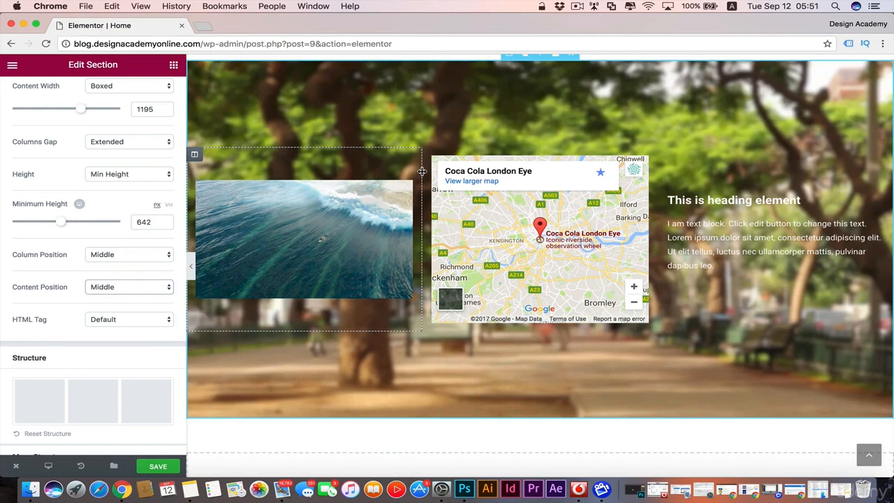
pyautogui.moveTo(422, 171)
pyautogui.mouseDown()
pyautogui.moveTo(473, 174)
pyautogui.moveTo(408, 173)
pyautogui.moveTo(423, 172)
pyautogui.mouseUp()
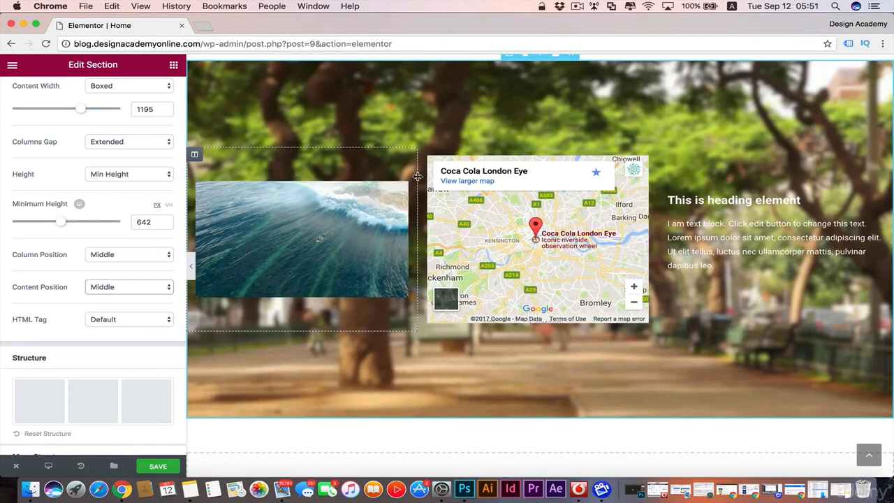
pyautogui.scroll(-5, 89, 367)
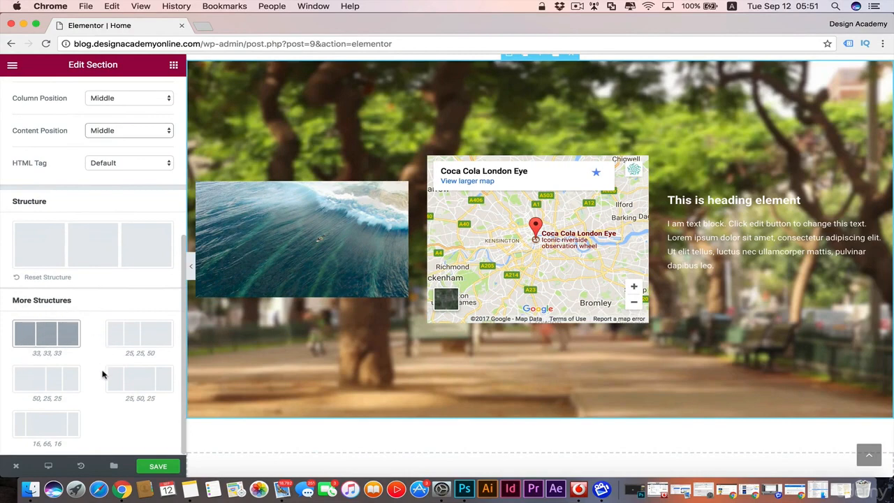
pyautogui.click(160, 336)
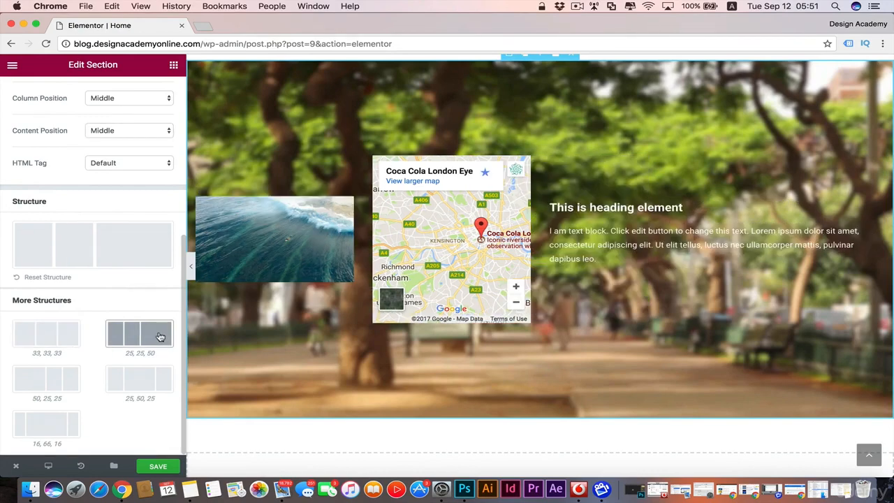
pyautogui.click(47, 382)
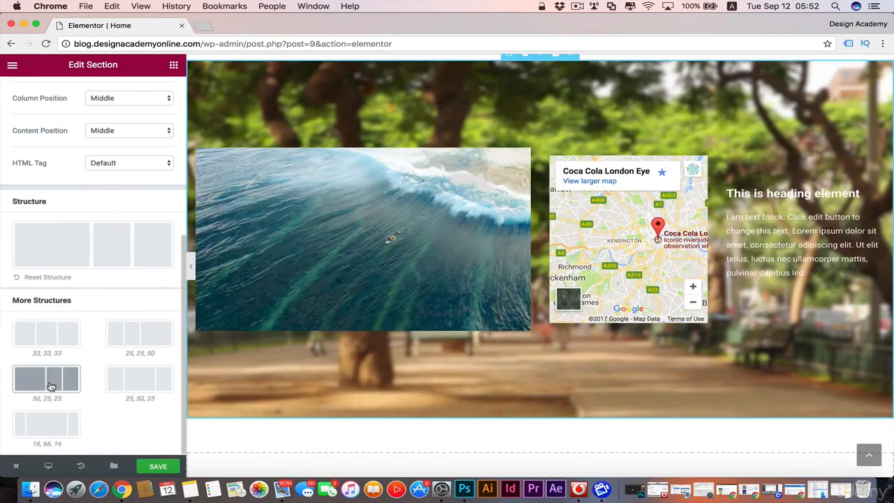
pyautogui.click(137, 387)
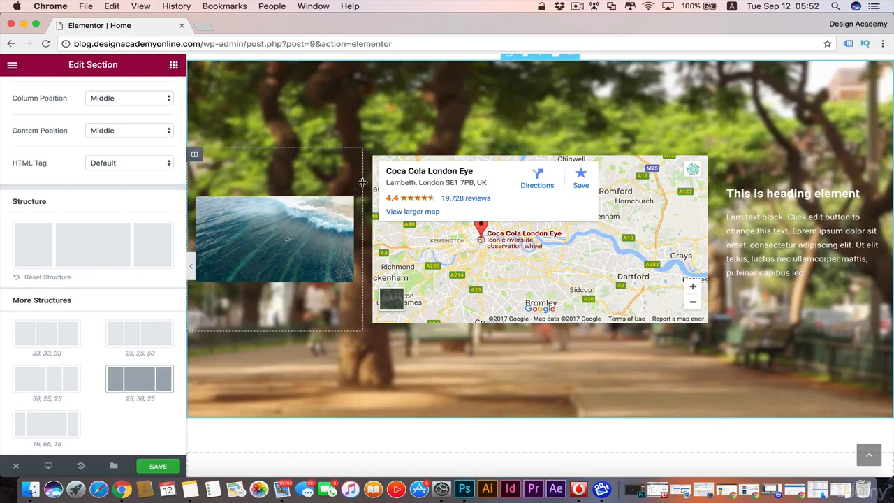
# Try widening the image column, reset the structure, and apply the 33, 33, 33 structure to the section
pyautogui.moveTo(361, 183); pyautogui.dragTo(451, 183)
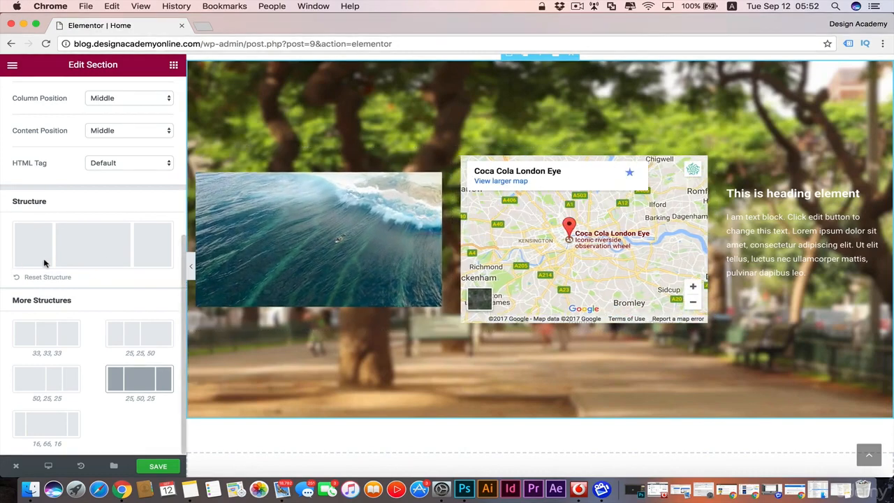
pyautogui.click(23, 278)
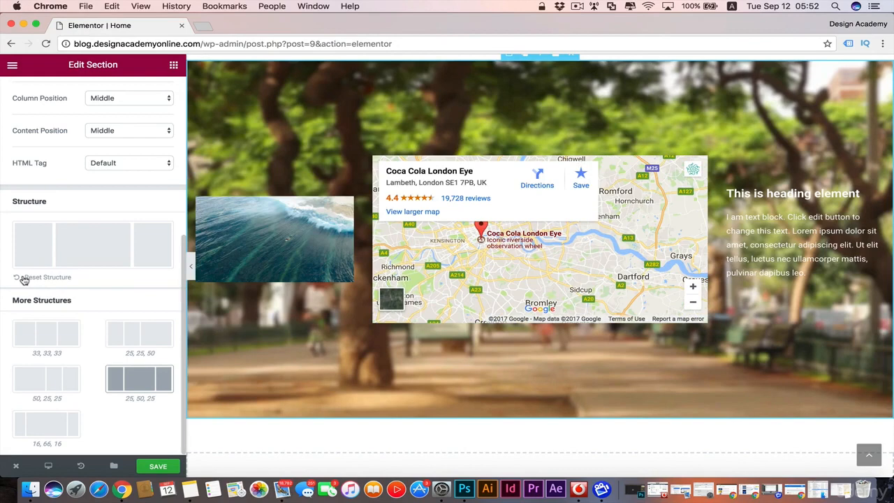
pyautogui.click(49, 337)
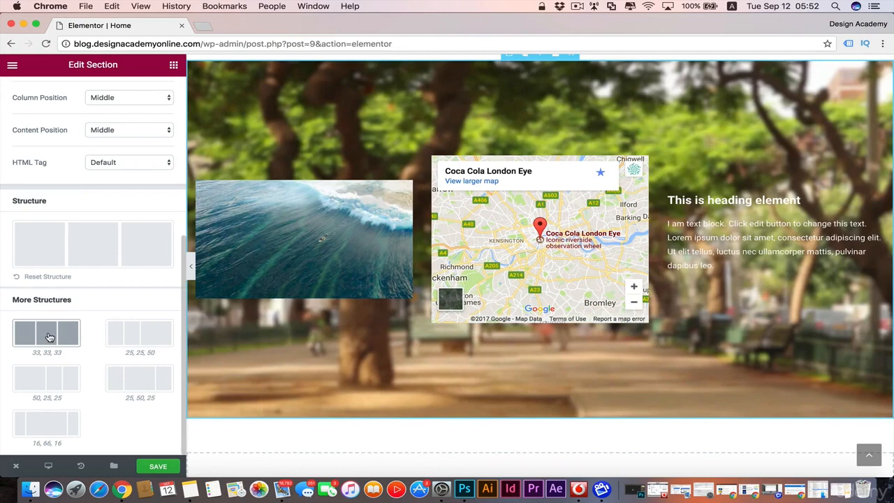
pyautogui.scroll(5, 95, 338)
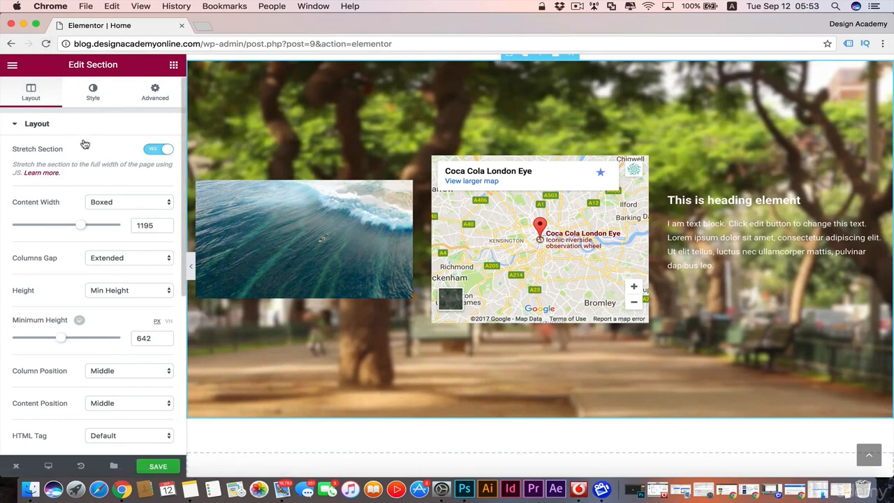
pyautogui.scroll(1, 329, 143)
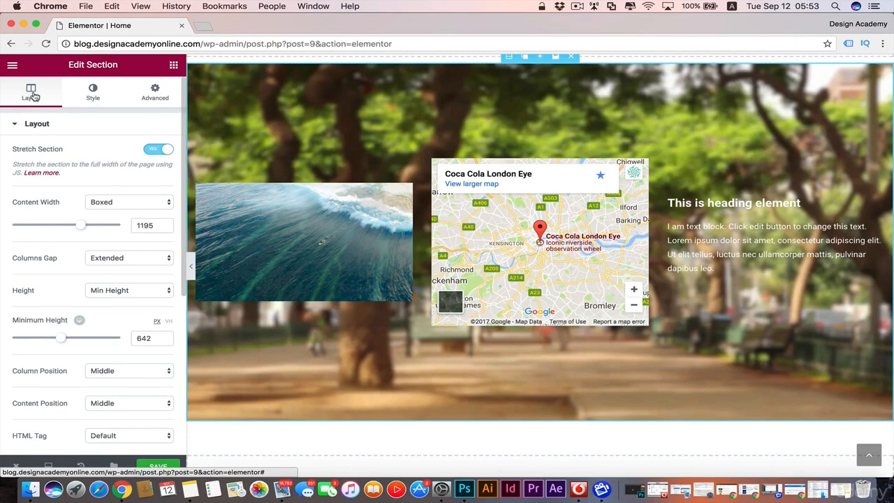
# Review the section's background style settings, including background type, image, position, attachment, repeat and size
pyautogui.click(239, 208)
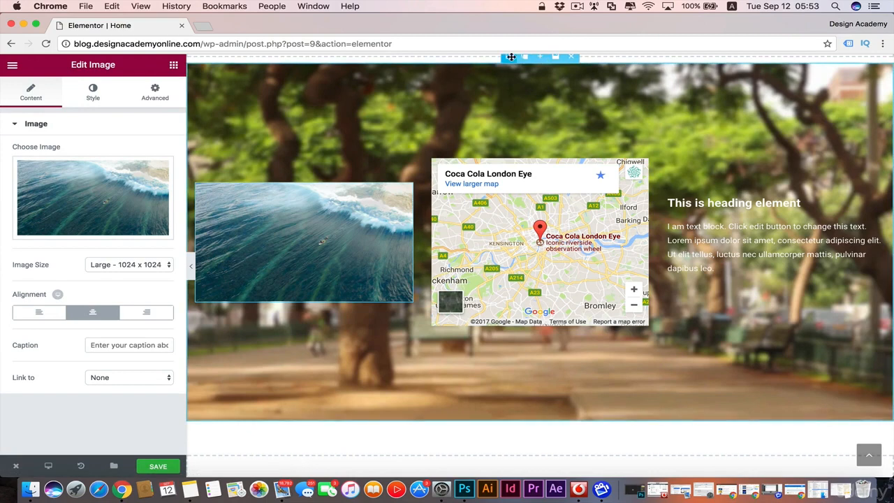
pyautogui.click(510, 57)
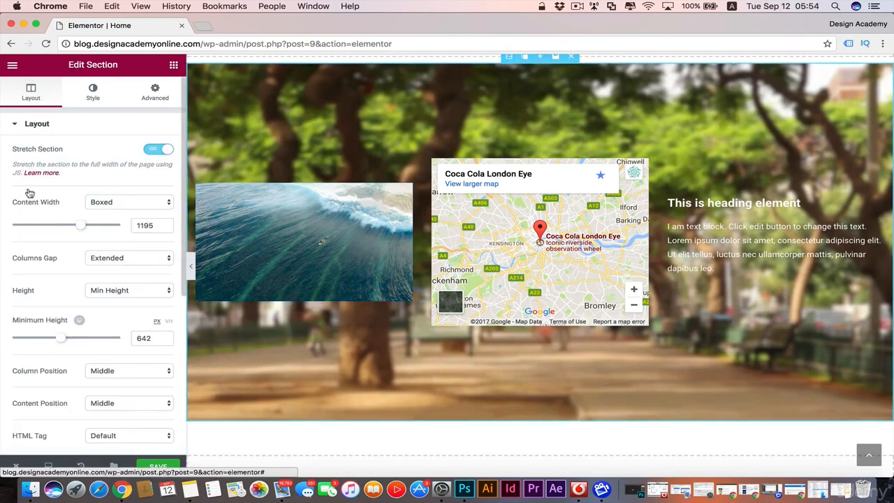
pyautogui.click(98, 95)
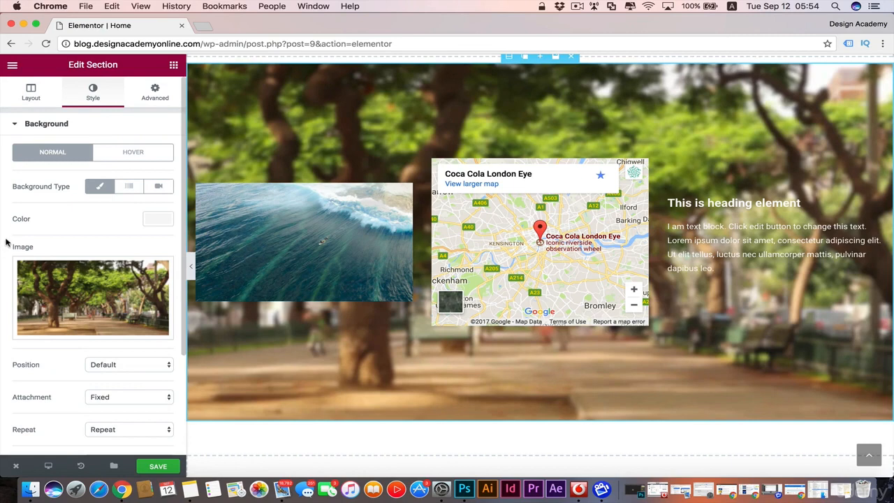
pyautogui.scroll(-2, 7, 242)
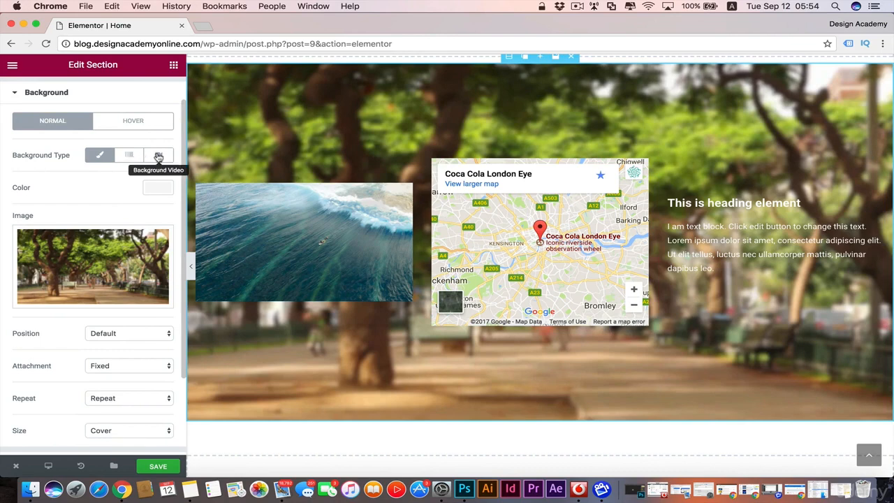
pyautogui.scroll(1, 38, 349)
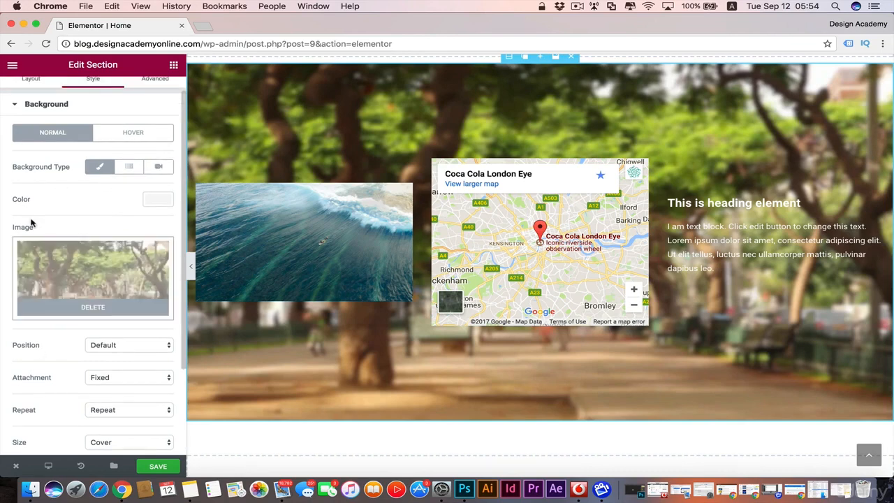
pyautogui.click(12, 106)
pyautogui.click(14, 124)
pyautogui.click(13, 124)
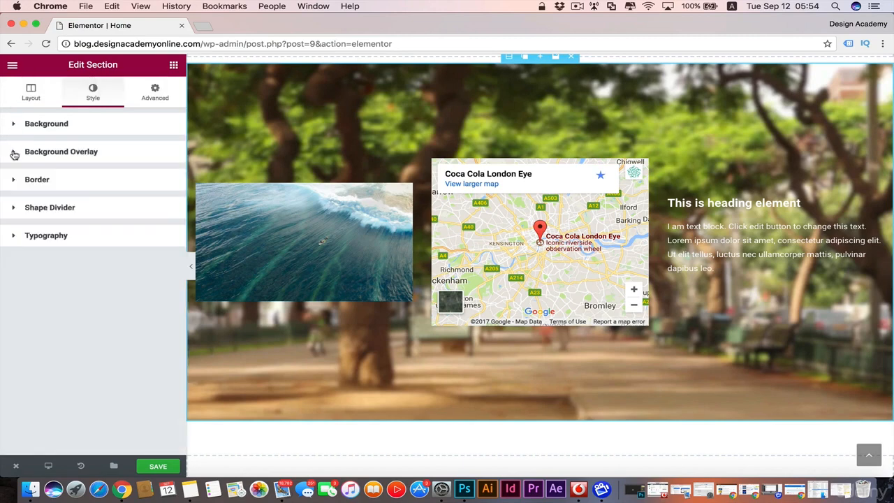
# Add a classic background overlay to the section with the colour #000000
pyautogui.click(14, 154)
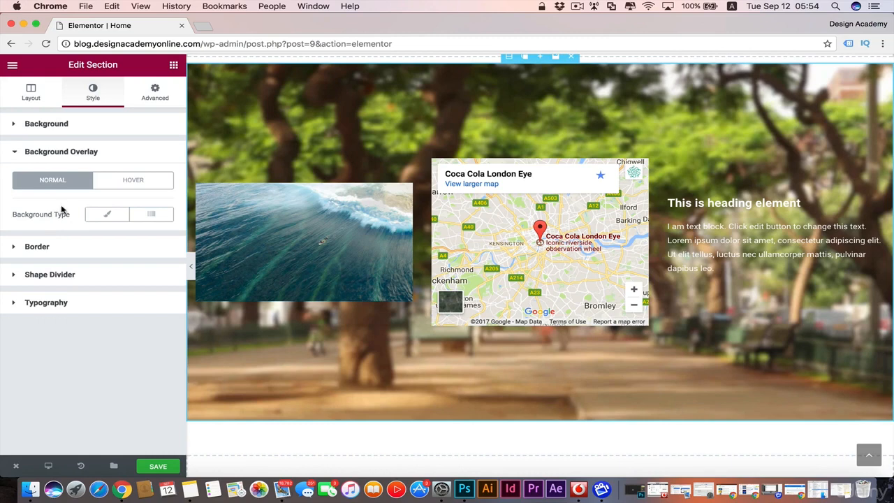
pyautogui.click(108, 215)
pyautogui.scroll(-2, 47, 255)
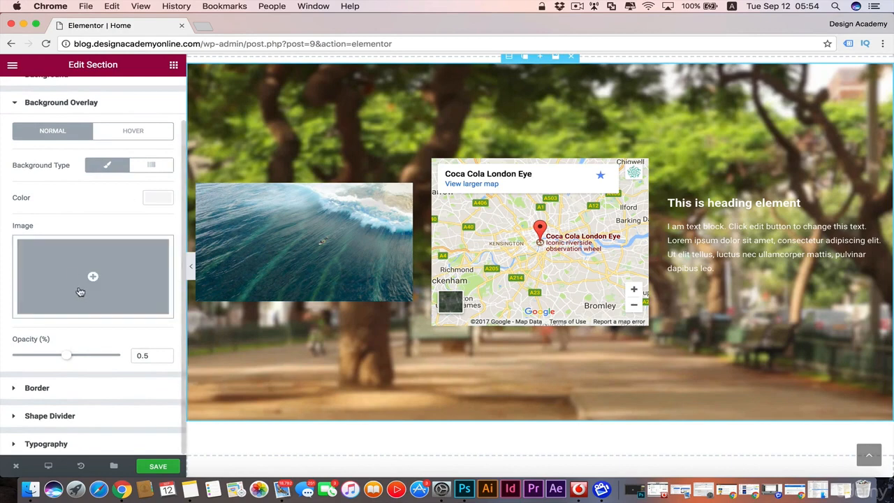
pyautogui.click(157, 199)
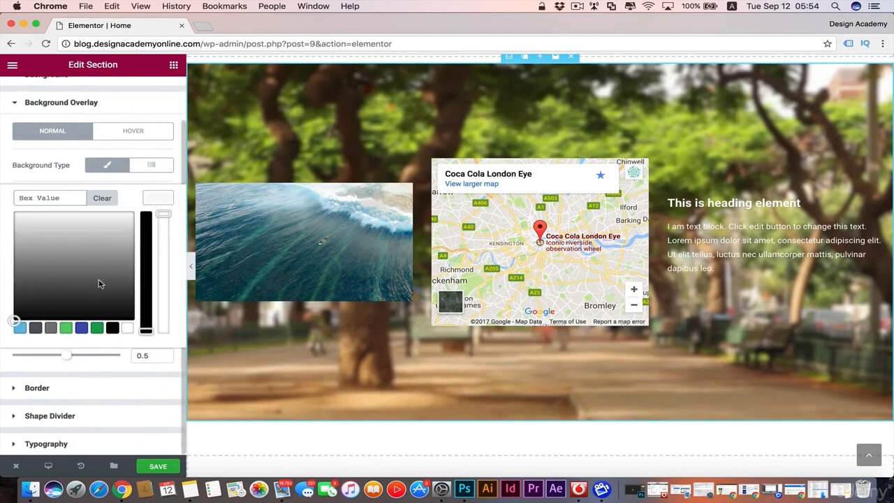
pyautogui.click(111, 328)
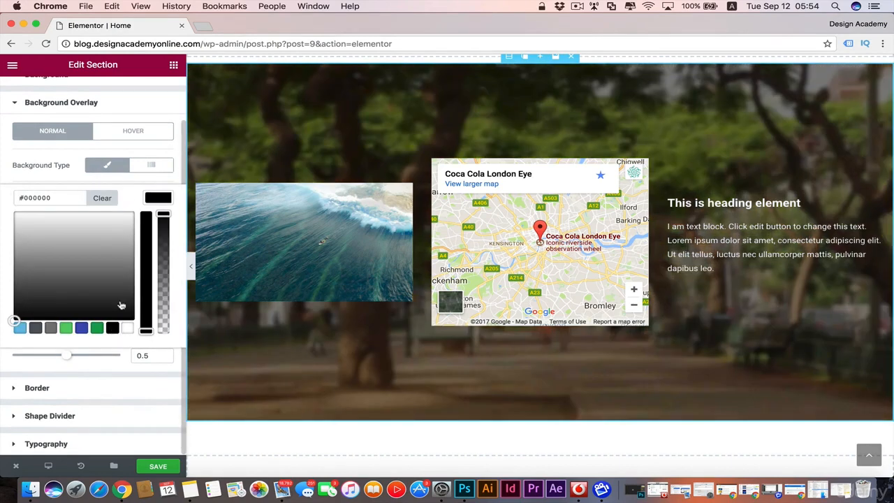
# Make the overlay colour about half transparent, set the overlay opacity to 0.39, try green, and return the colour to black
pyautogui.moveTo(162, 214); pyautogui.dragTo(164, 267)
pyautogui.moveTo(70, 358)
pyautogui.mouseDown()
pyautogui.moveTo(97, 356)
pyautogui.moveTo(45, 361)
pyautogui.moveTo(57, 358)
pyautogui.mouseUp()
pyautogui.click(66, 329)
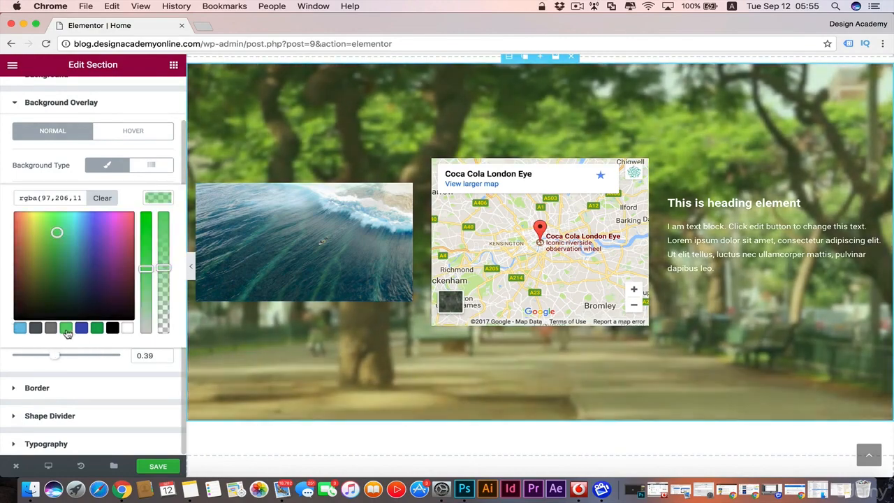
pyautogui.click(101, 330)
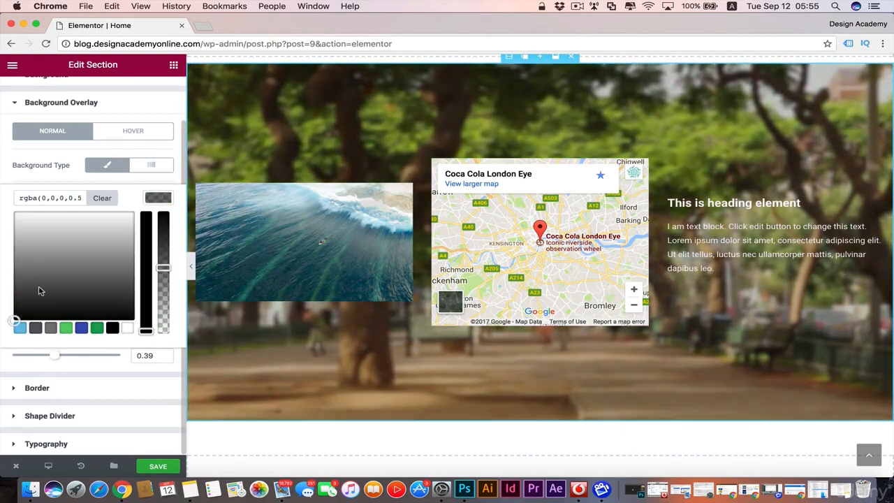
pyautogui.click(117, 150)
pyautogui.scroll(1, 109, 250)
pyautogui.scroll(-1, 107, 250)
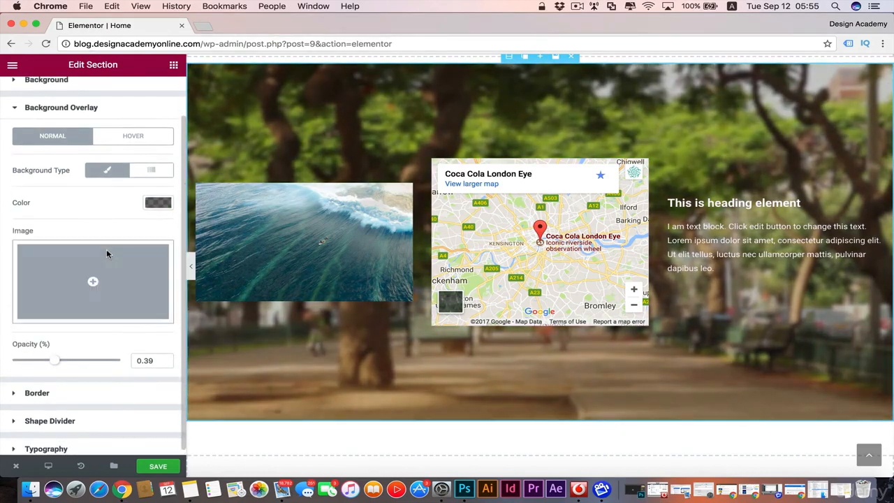
# Insert website-pattern-overlay-2.png from the media library as the background overlay image
pyautogui.click(96, 284)
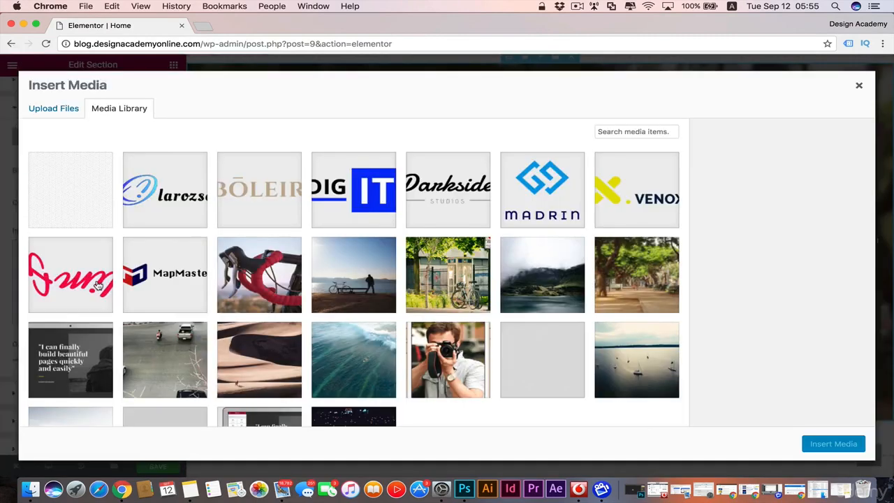
pyautogui.click(70, 194)
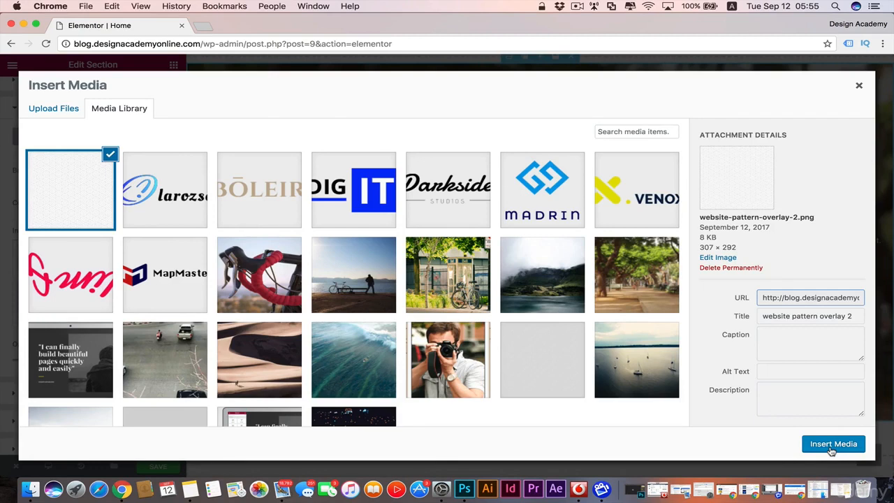
pyautogui.click(833, 444)
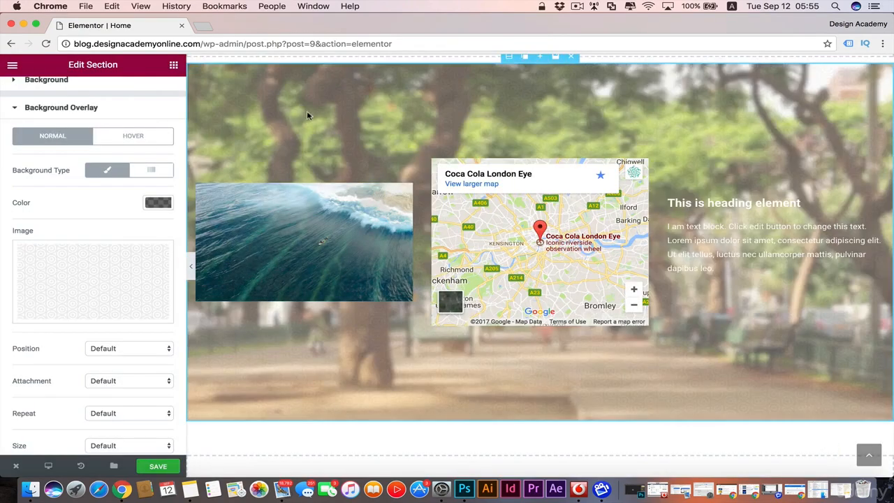
# Set the background overlay's opacity to 0.34
pyautogui.moveTo(98, 263)
pyautogui.scroll(-2, 99, 266)
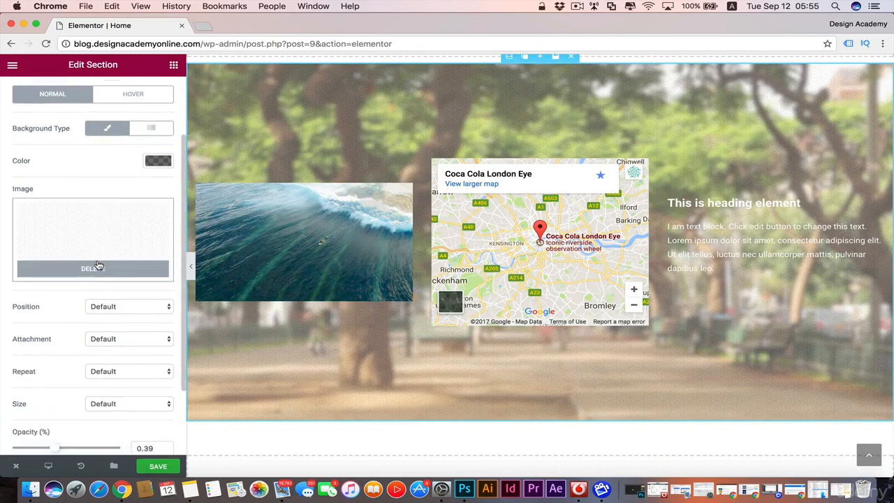
pyautogui.scroll(-2, 54, 331)
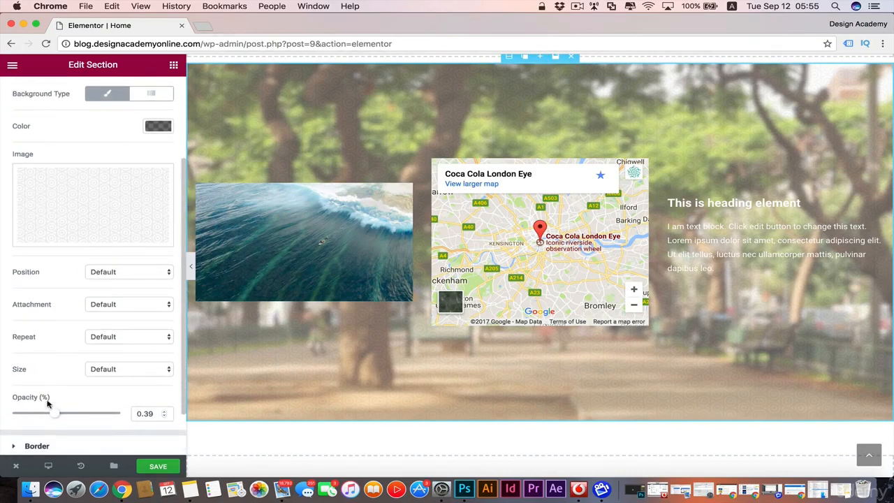
pyautogui.moveTo(53, 417)
pyautogui.mouseDown()
pyautogui.moveTo(41, 416)
pyautogui.moveTo(63, 416)
pyautogui.moveTo(49, 416)
pyautogui.mouseUp()
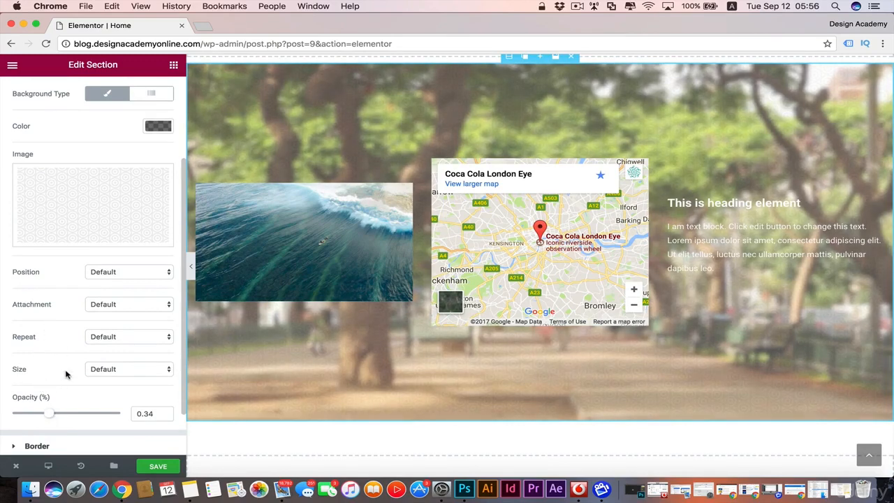
pyautogui.scroll(-2, 66, 372)
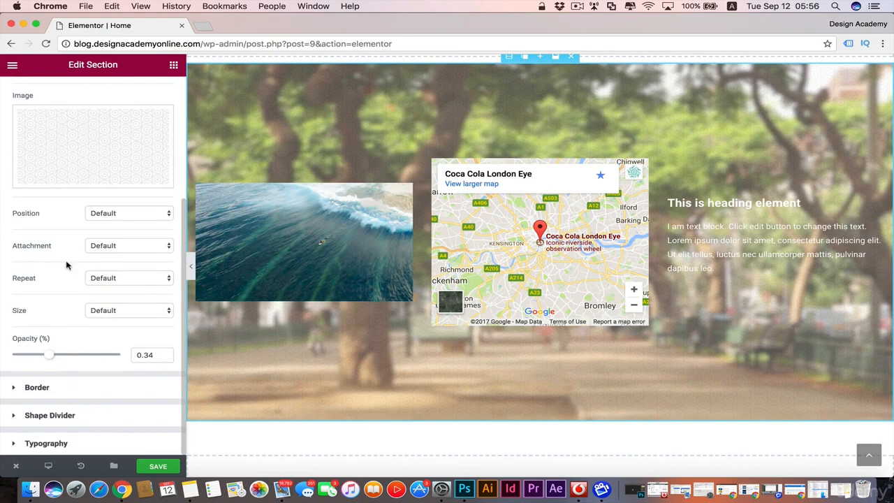
# Set the section's border type to Solid
pyautogui.scroll(4, 66, 262)
pyautogui.click(40, 92)
pyautogui.click(16, 180)
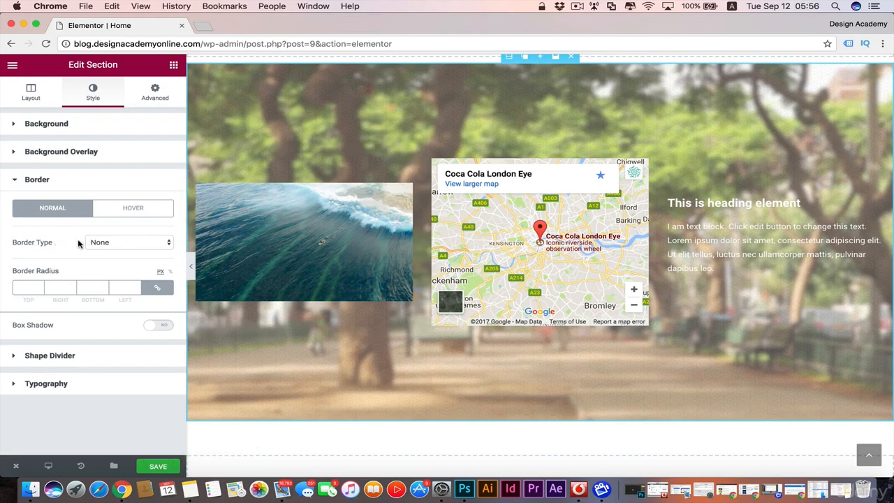
pyautogui.click(169, 242)
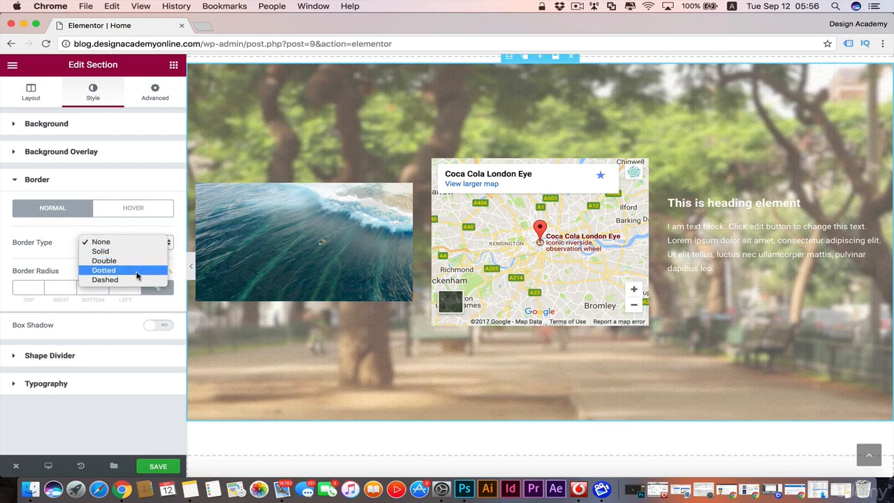
pyautogui.click(145, 252)
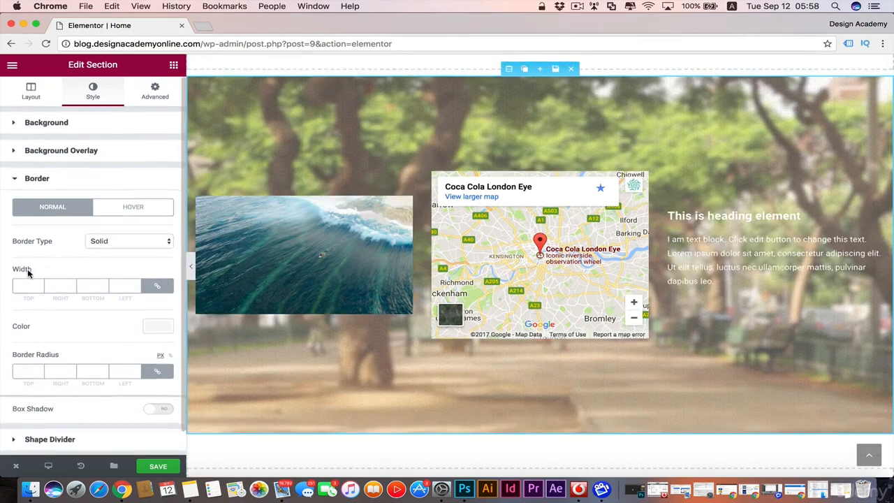
# Set the section's border colour to #54595f and its width to 10 on all sides
pyautogui.scroll(-2, 28, 272)
pyautogui.click(158, 302)
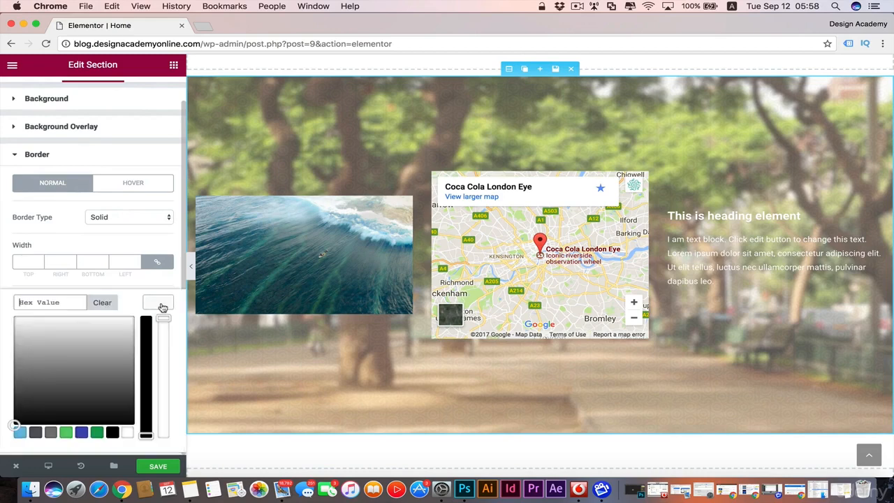
pyautogui.click(35, 432)
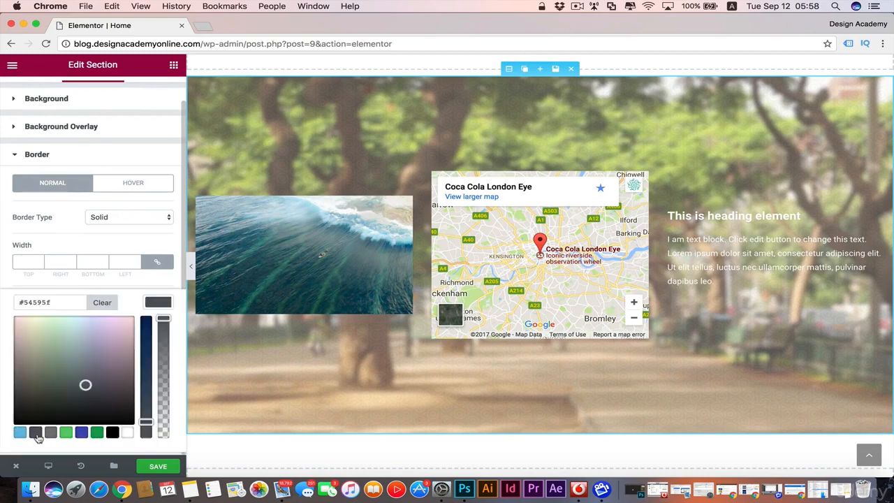
pyautogui.click(28, 261)
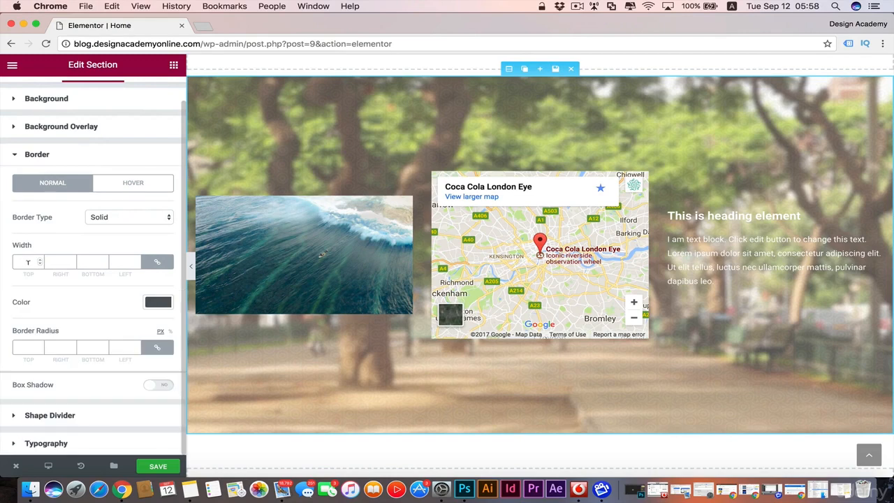
pyautogui.write('10')
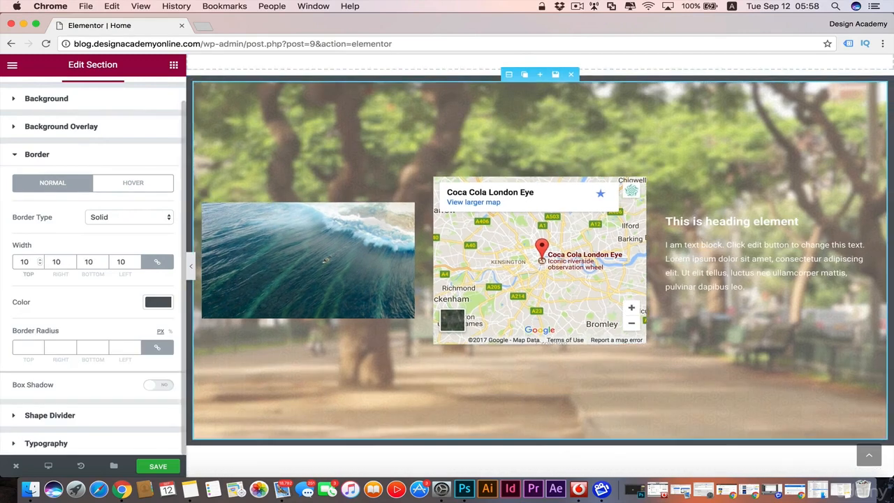
# Try a border radius of 10 px for the section, and set it to 20 px on all corners
pyautogui.click(32, 344)
pyautogui.write('10')
pyautogui.doubleClick(24, 346)
pyautogui.write('20')
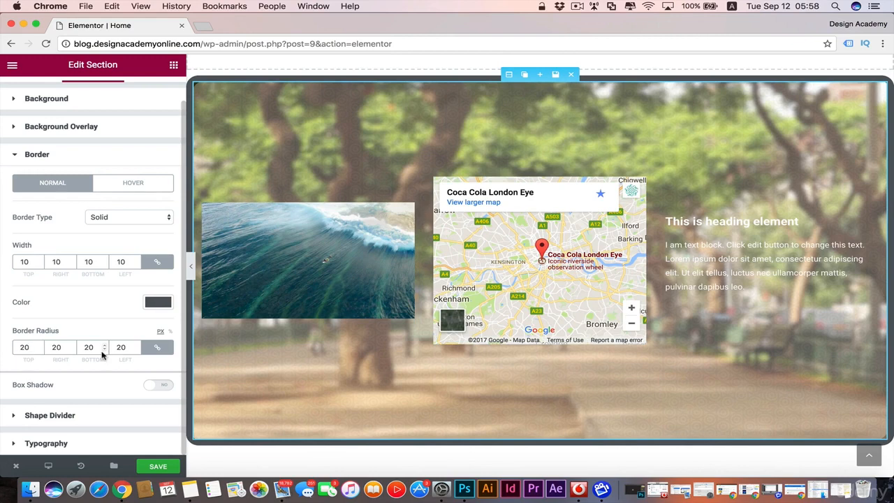
# Enable the section's box shadow and set its blur to 56
pyautogui.click(151, 388)
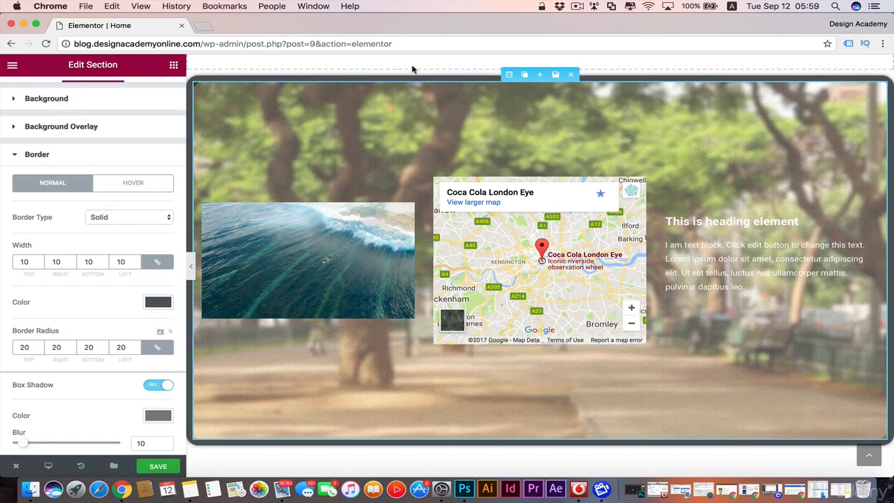
pyautogui.moveTo(23, 442); pyautogui.dragTo(74, 443)
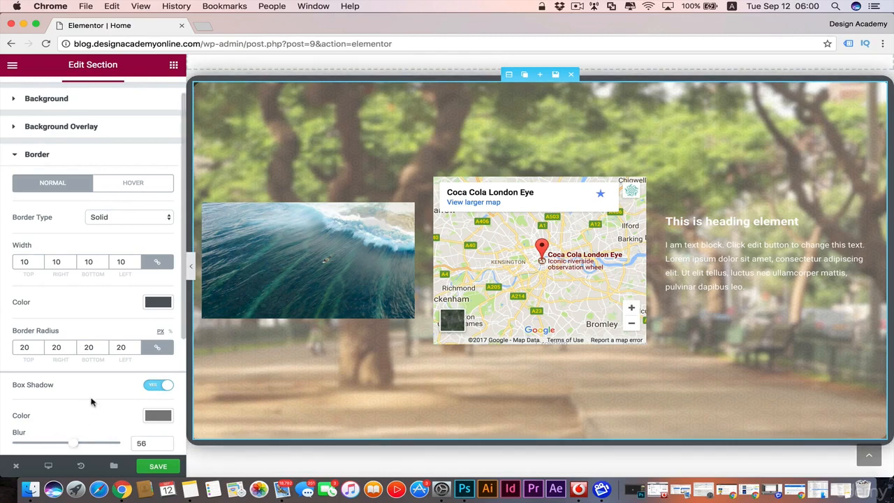
# Try a box shadow spread of 2, horizontal offset of 38 and vertical offset of -6, and turn the section's box shadow off
pyautogui.scroll(-3, 92, 401)
pyautogui.scroll(-3, 92, 401)
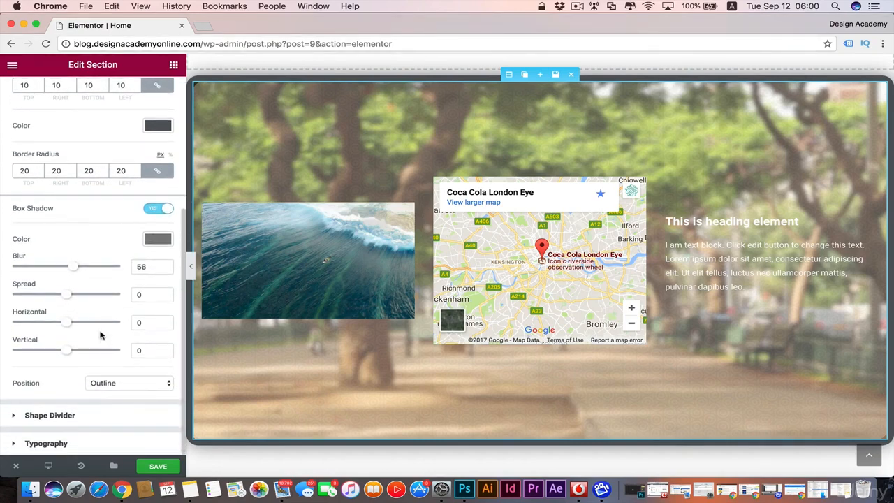
pyautogui.moveTo(68, 296); pyautogui.dragTo(64, 351)
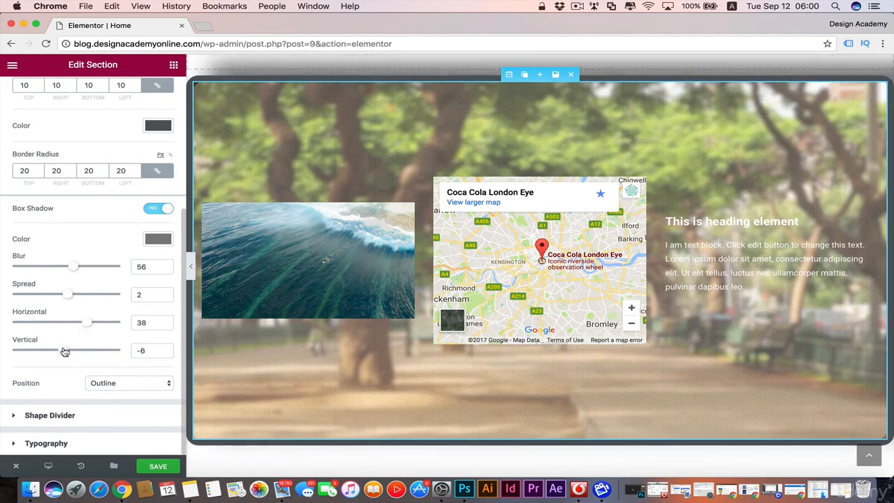
pyautogui.click(169, 209)
# Try the Dashed border type for the section and switch it back to Solid
pyautogui.click(86, 218)
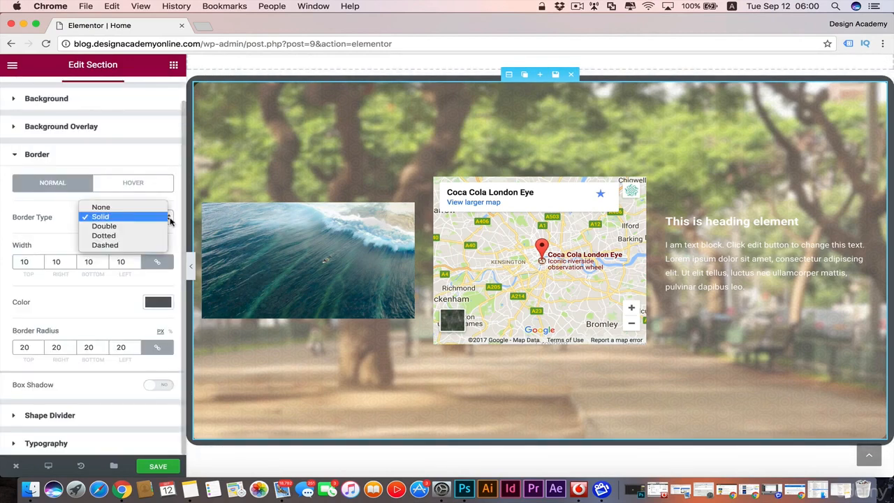
pyautogui.click(141, 245)
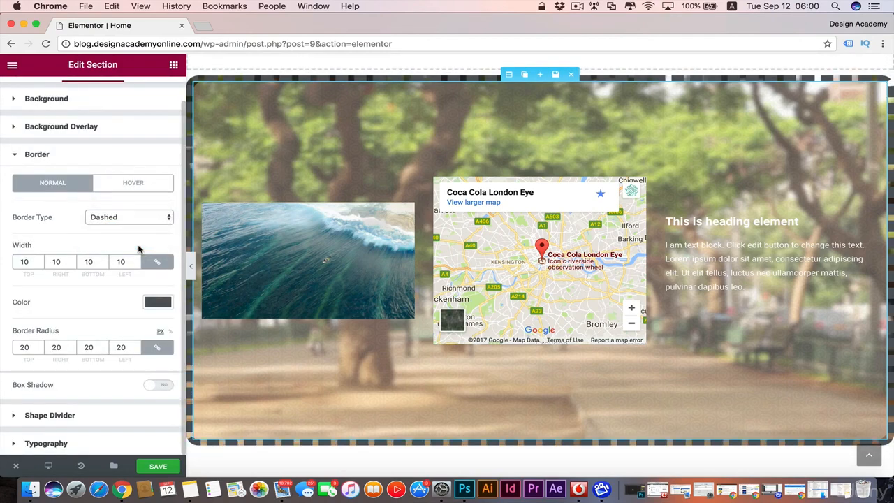
pyautogui.click(167, 219)
pyautogui.click(157, 189)
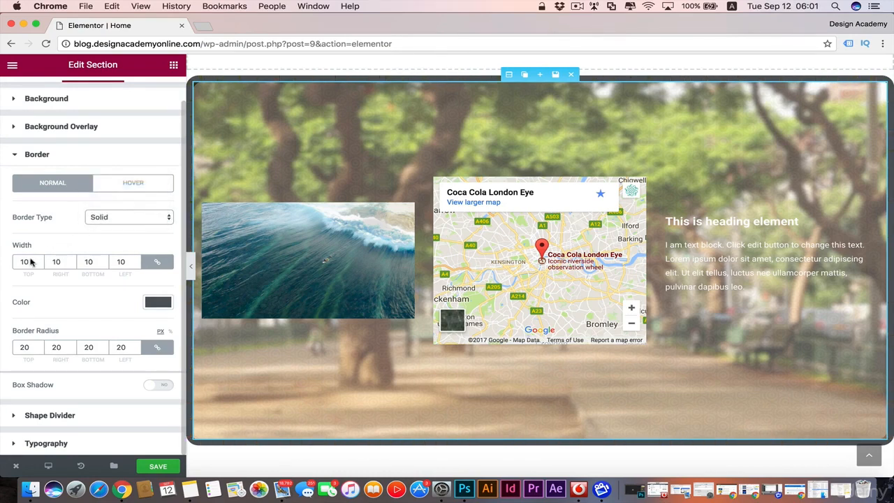
# Set the section's border width to 0 on all sides
pyautogui.doubleClick(23, 262)
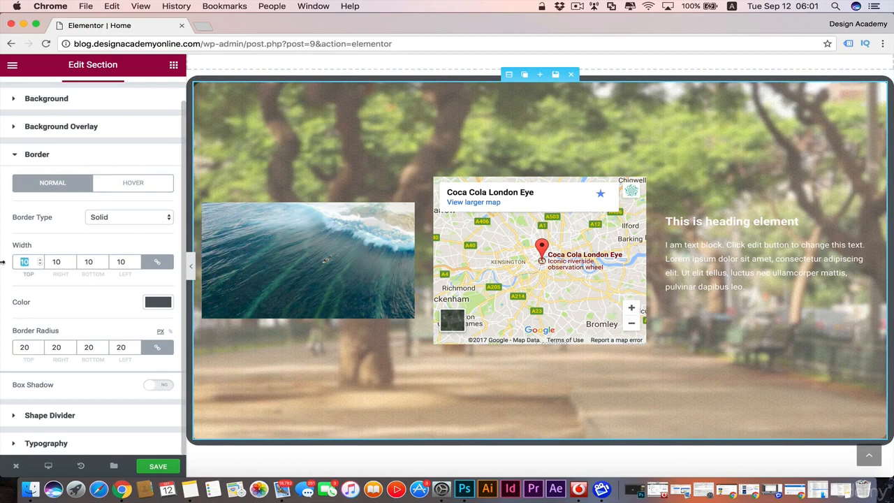
pyautogui.write('0')
pyautogui.click(26, 347)
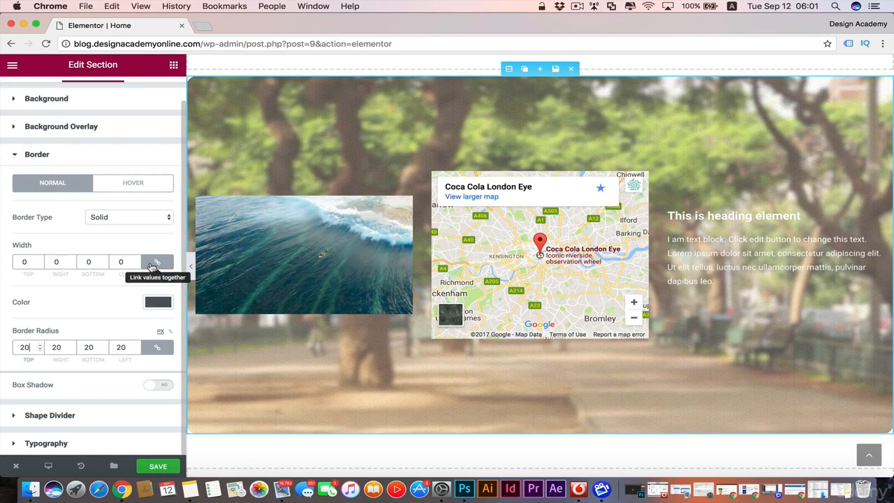
pyautogui.click(191, 266)
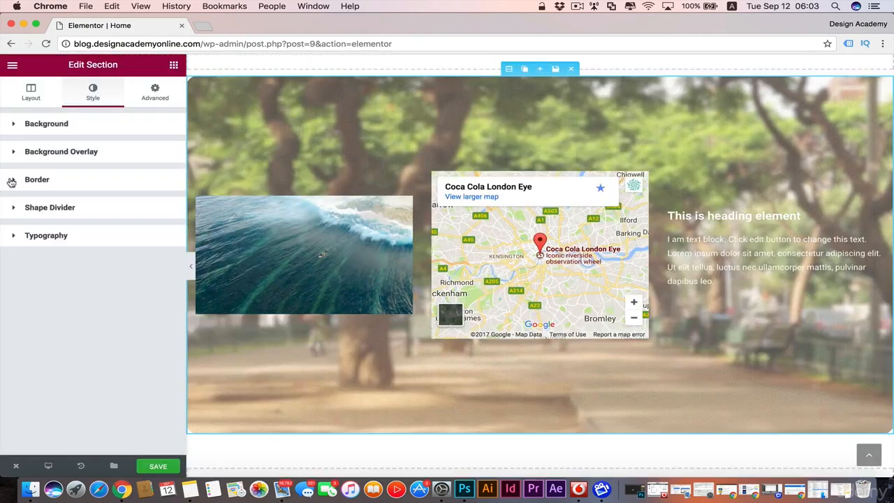
# Set the section's border radius to 0 px and close the border settings
pyautogui.click(11, 178)
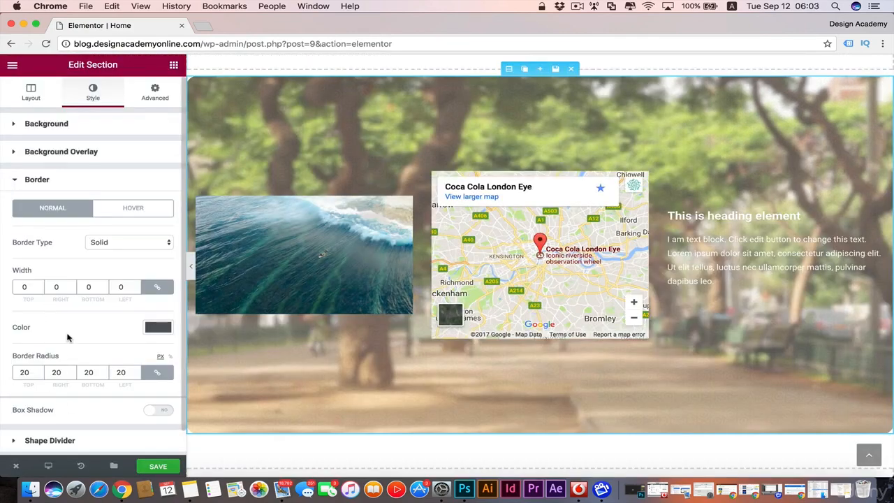
pyautogui.scroll(-1, 68, 338)
pyautogui.doubleClick(31, 347)
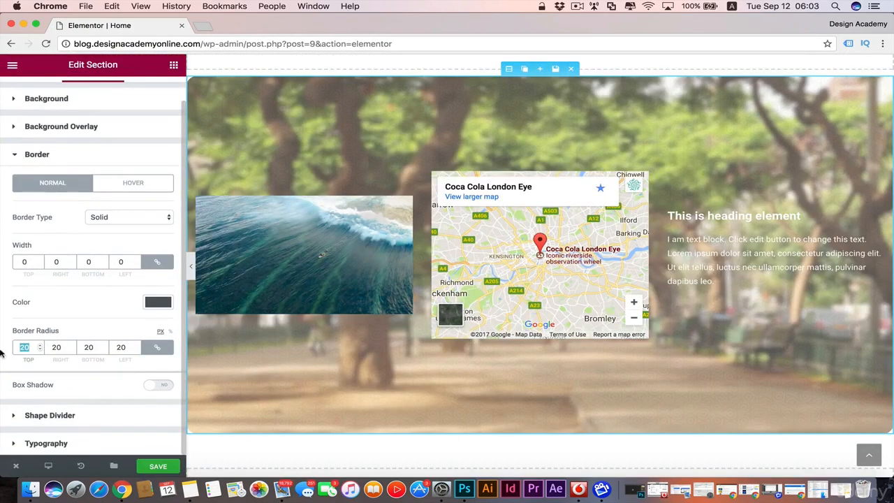
pyautogui.write('0')
pyautogui.click(10, 162)
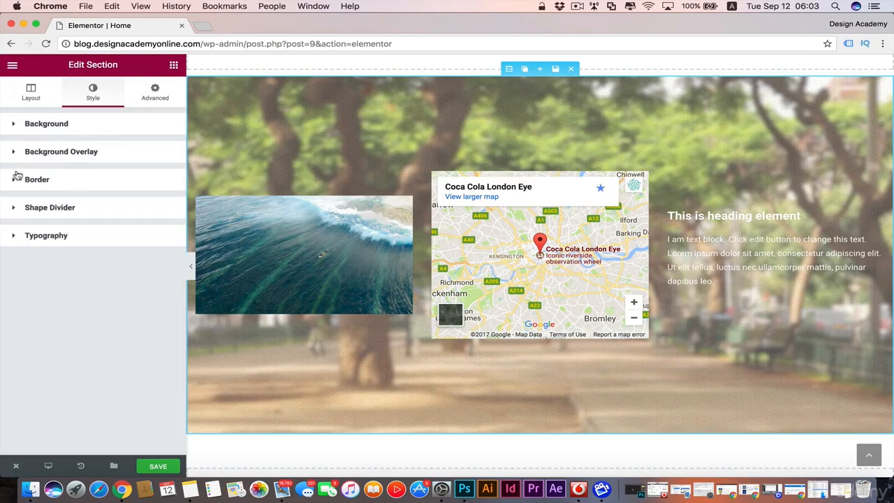
# Add a Mountains shape divider along the section's top edge
pyautogui.click(16, 209)
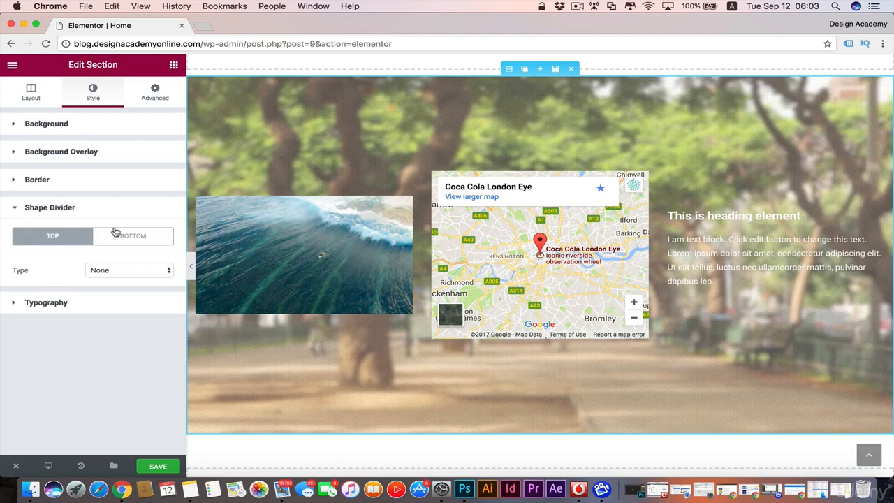
pyautogui.click(167, 272)
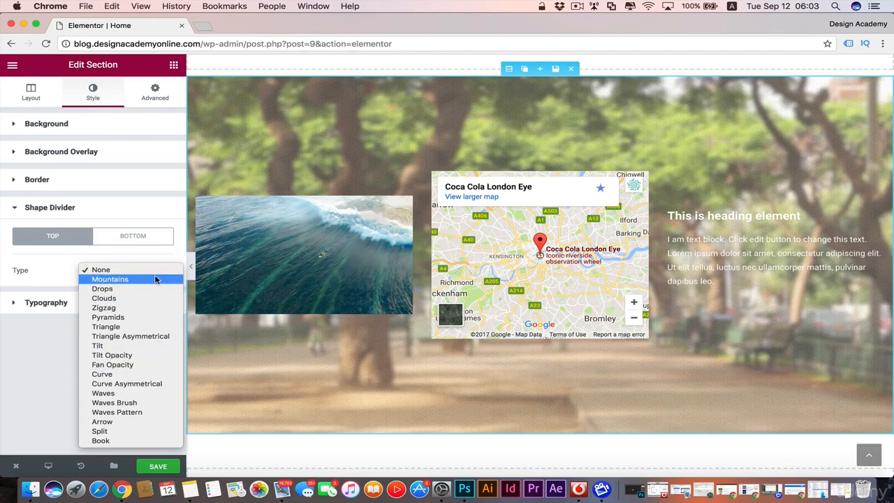
pyautogui.click(154, 281)
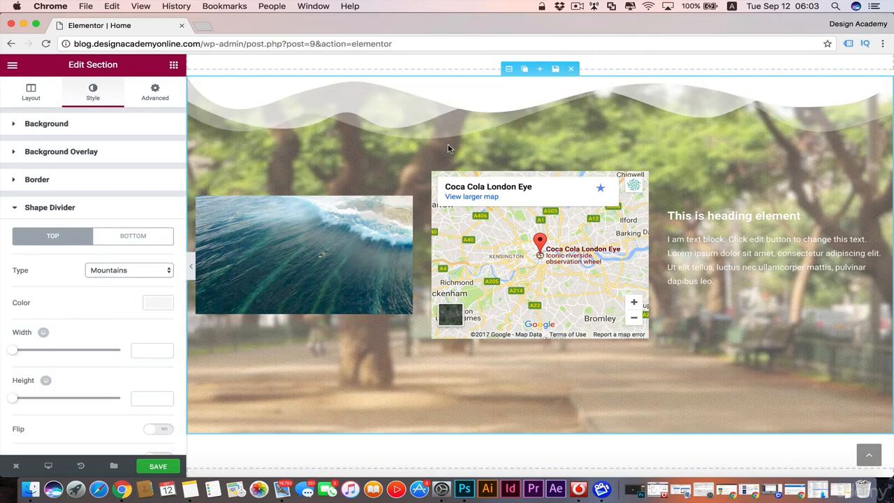
# Set the top shape divider's width to 100 and its height to 113
pyautogui.scroll(3, 696, 186)
pyautogui.scroll(-3, 697, 186)
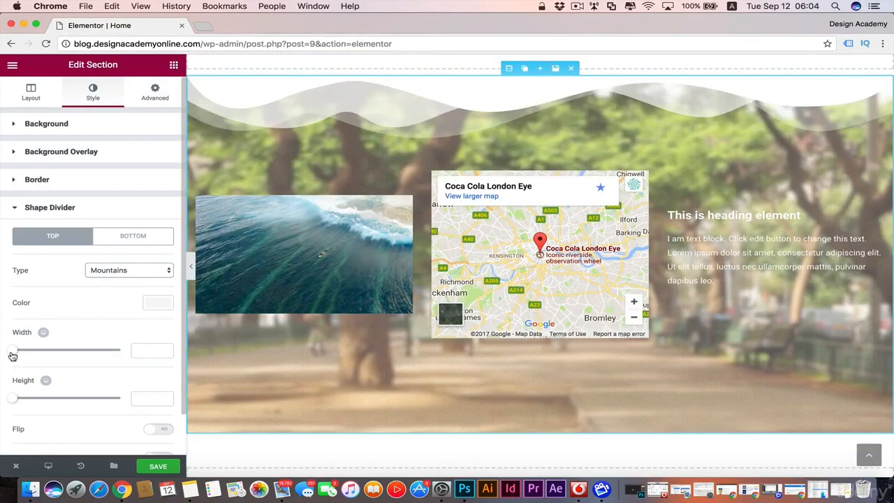
pyautogui.moveTo(14, 354)
pyautogui.mouseDown()
pyautogui.moveTo(32, 352)
pyautogui.moveTo(5, 357)
pyautogui.mouseUp()
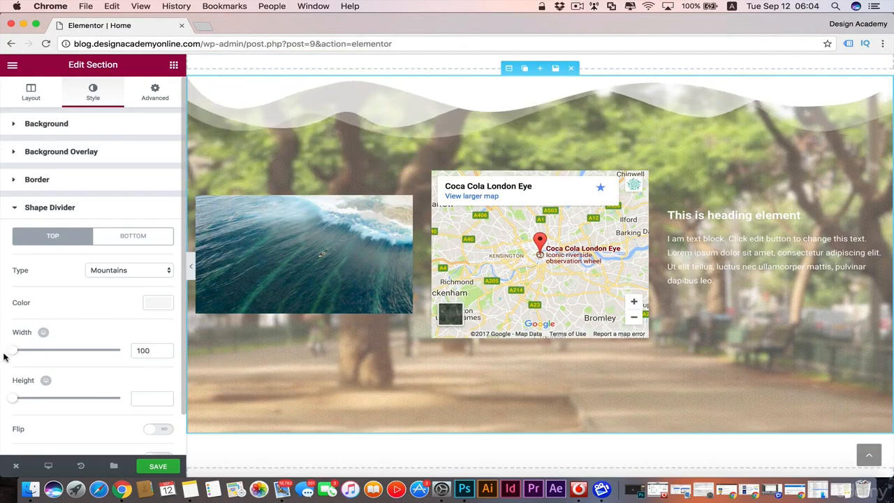
pyautogui.moveTo(14, 398); pyautogui.dragTo(40, 399)
# Try the Flip and Bring to Front options on the top shape divider, and switch both off again
pyautogui.scroll(-3, 39, 377)
pyautogui.click(150, 384)
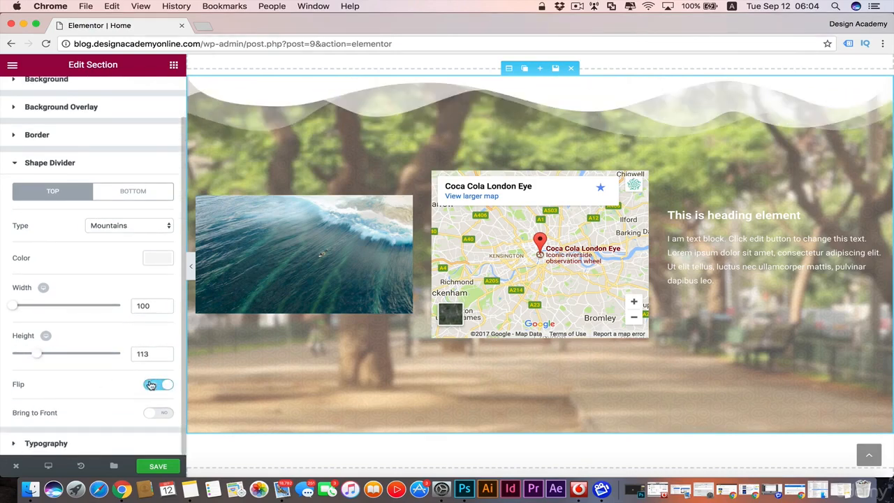
pyautogui.click(150, 385)
pyautogui.click(155, 413)
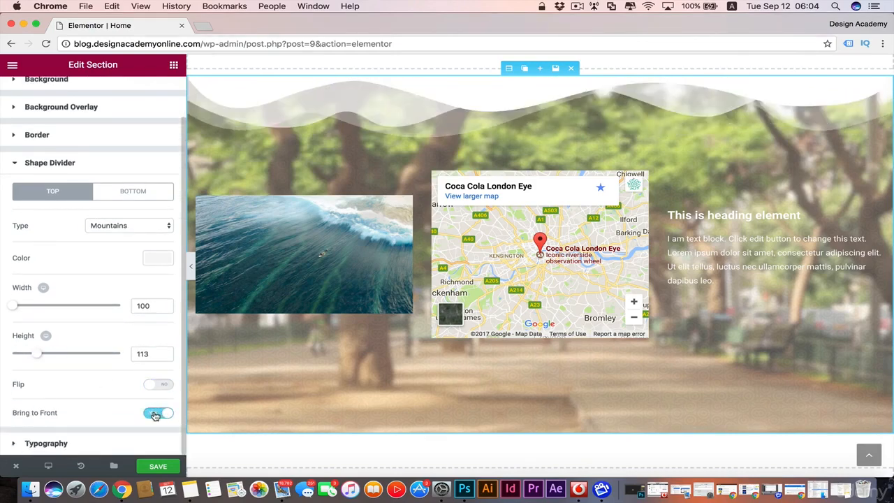
pyautogui.click(155, 413)
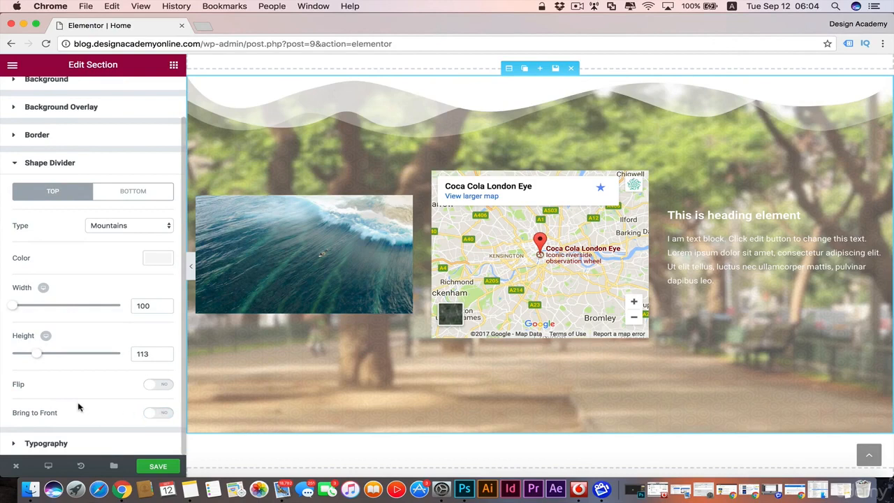
pyautogui.click(15, 161)
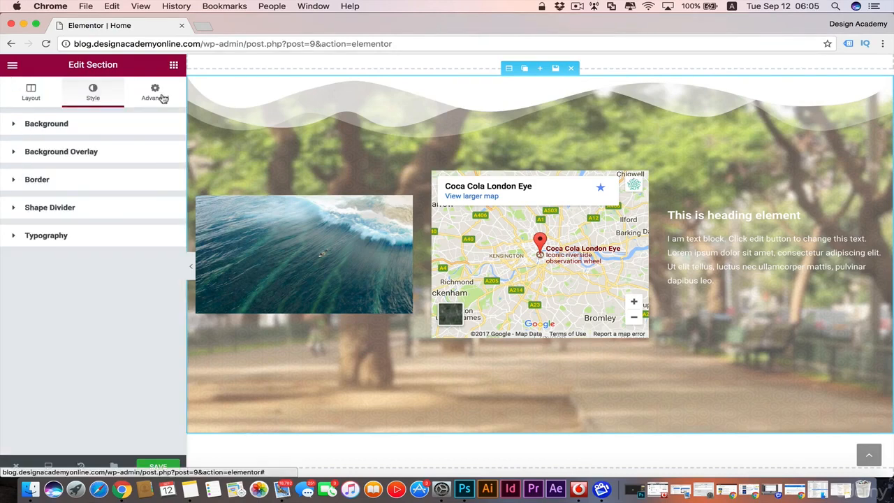
# Open the section's advanced settings and remove the empty add-section area above the section
pyautogui.click(159, 97)
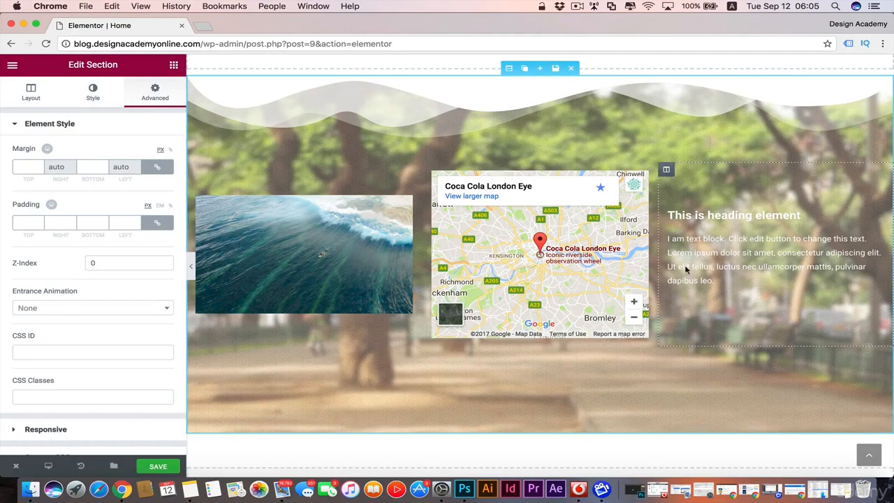
pyautogui.scroll(5, 722, 319)
pyautogui.scroll(-5, 723, 321)
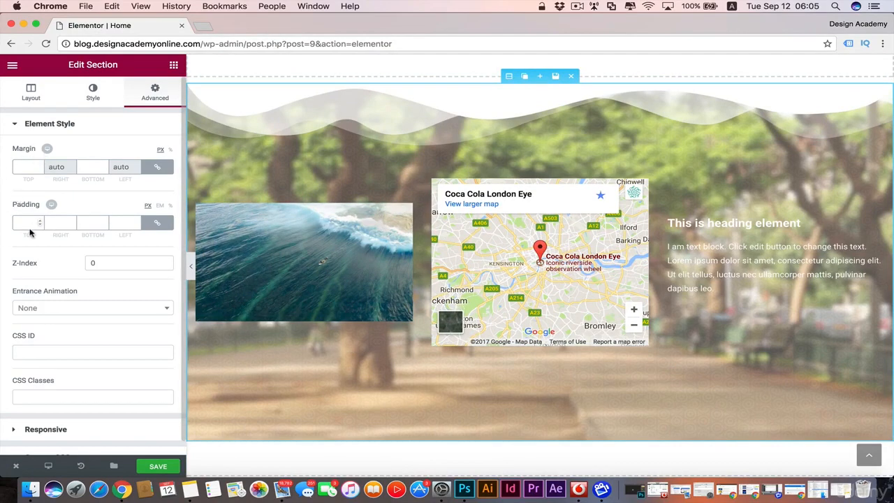
pyautogui.scroll(-1, 7, 299)
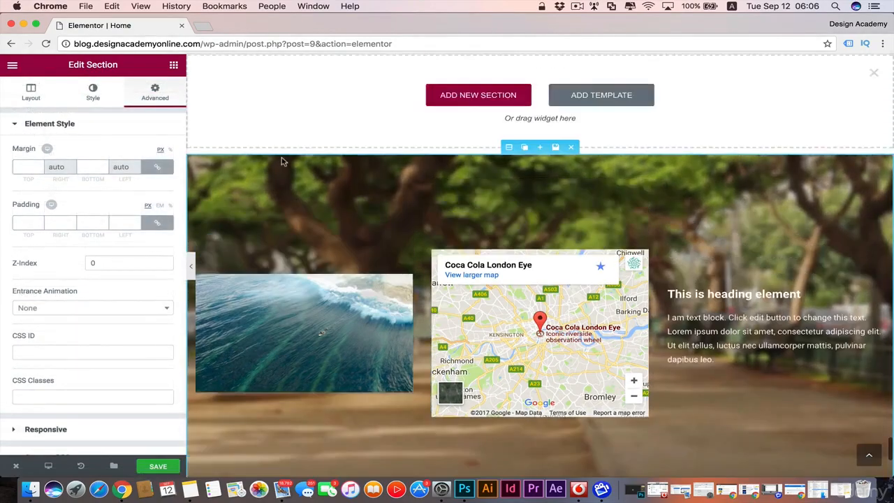
pyautogui.scroll(2, 279, 159)
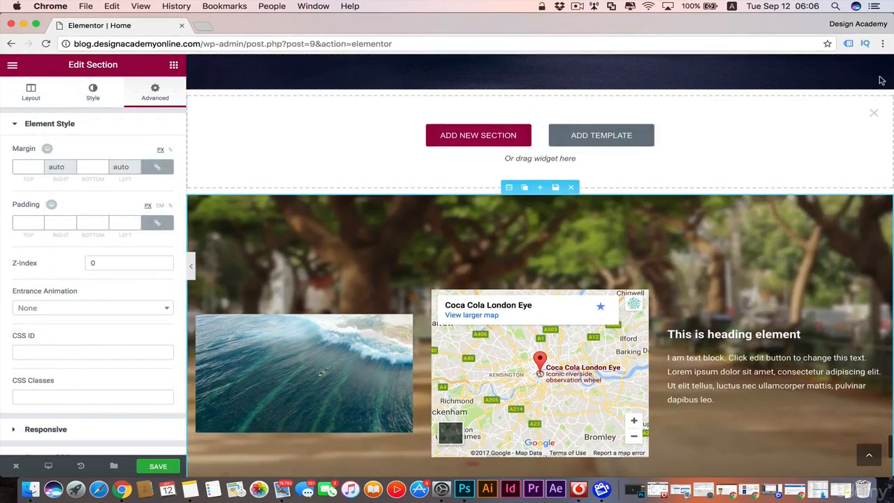
pyautogui.click(874, 115)
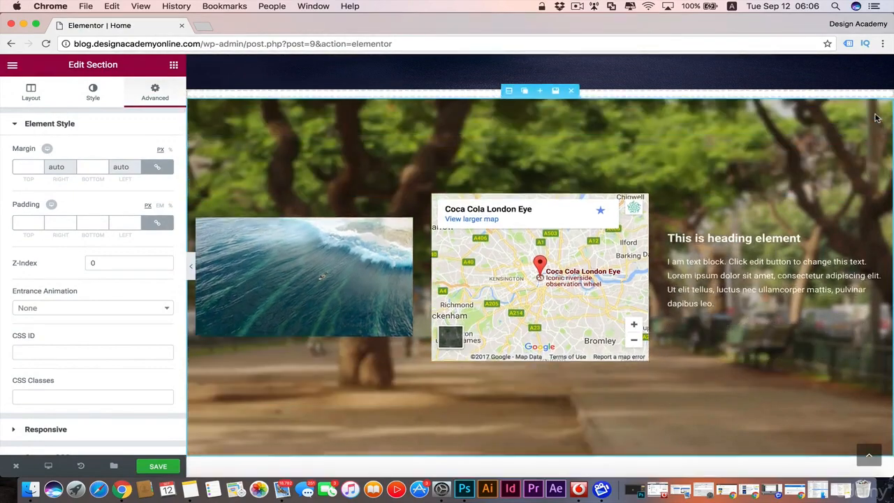
# Try a padding of 10 px for the section and clear the value
pyautogui.scroll(4, 716, 175)
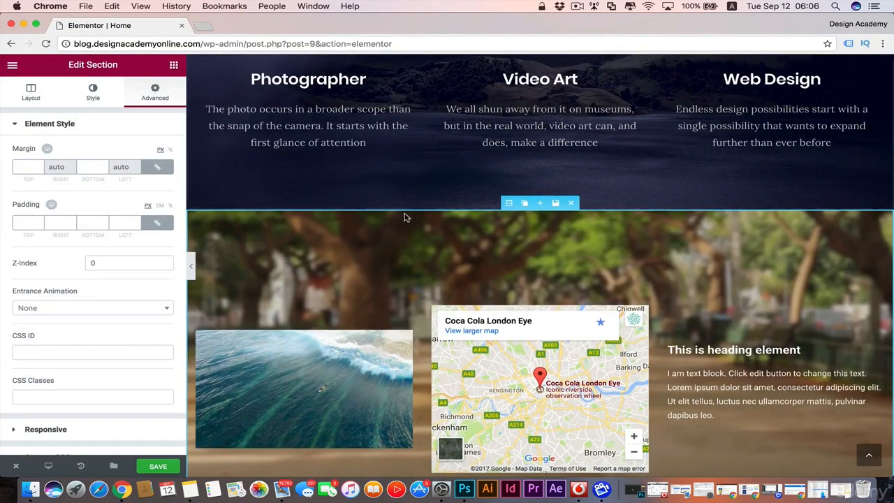
pyautogui.scroll(-4, 385, 280)
pyautogui.scroll(1, 248, 134)
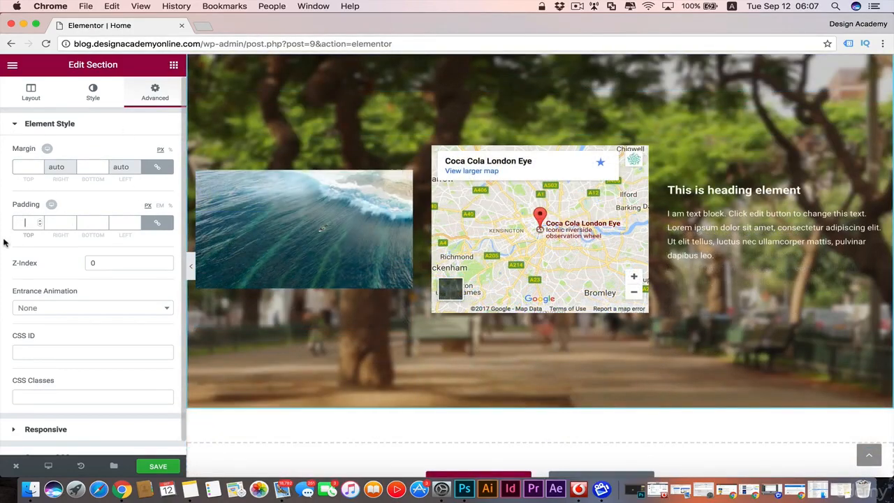
pyautogui.write('10')
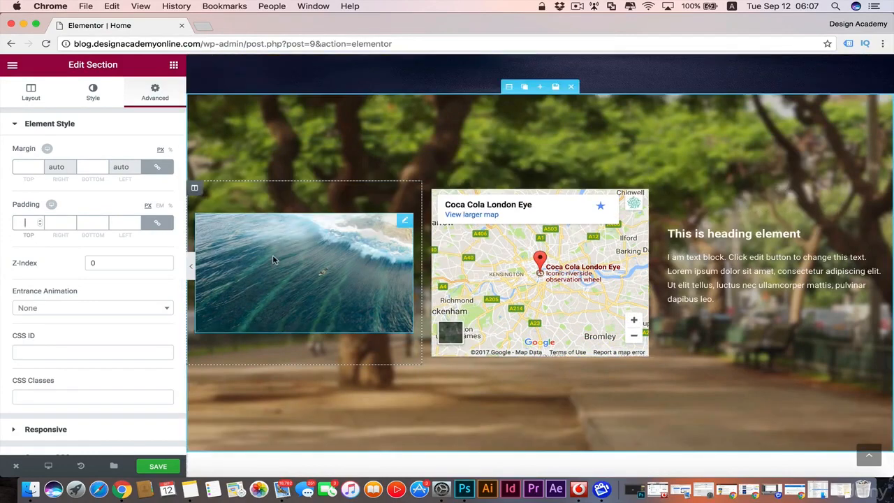
pyautogui.press('BackSpace')
pyautogui.press('BackSpace')
# Try top and bottom margins of 10 px and 100 px for the section
pyautogui.click(23, 166)
pyautogui.write('10')
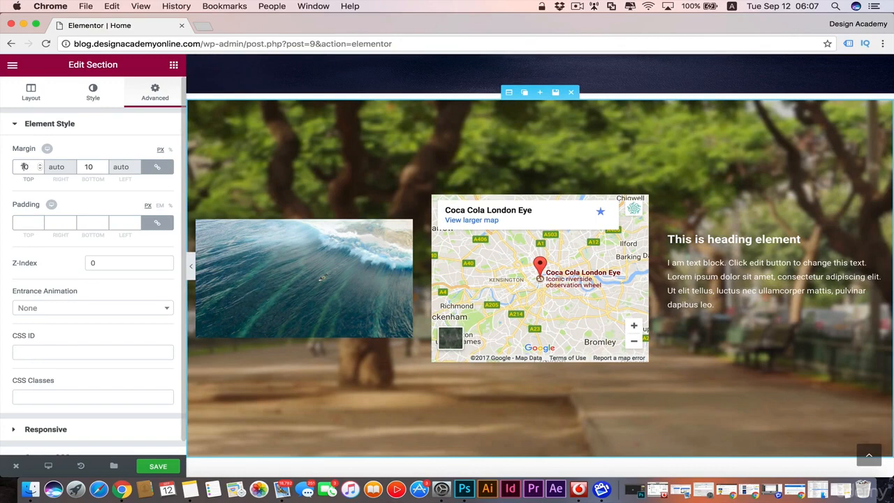
pyautogui.write('0')
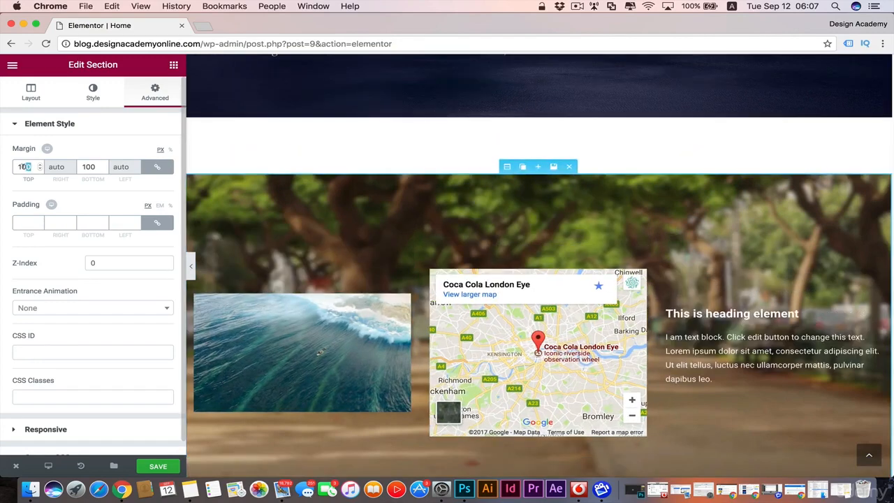
# Try top and bottom margins of -20 px, and set them to -200 px so the section overlaps the one above
pyautogui.moveTo(19, 167); pyautogui.dragTo(11, 173)
pyautogui.write('0')
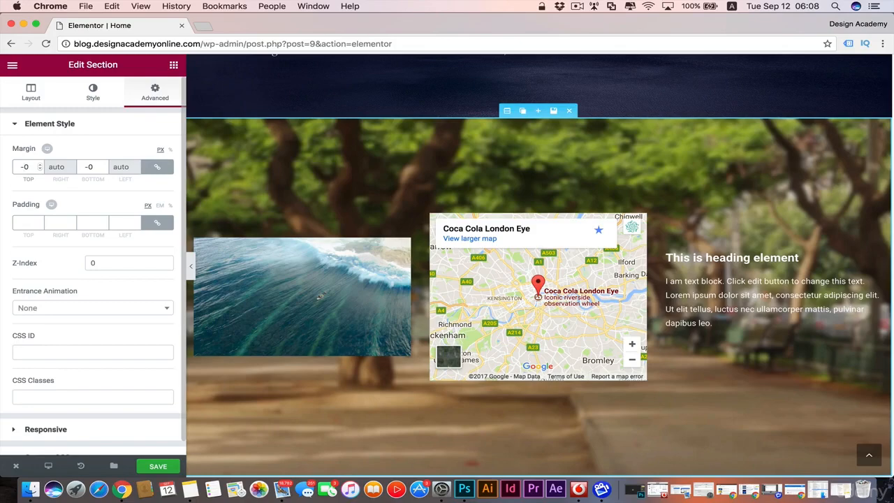
pyautogui.write('2')
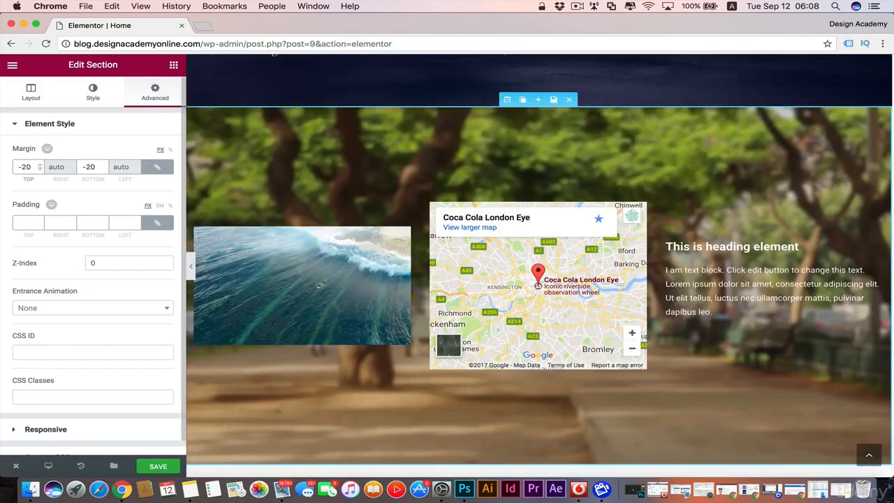
pyautogui.scroll(3, 294, 135)
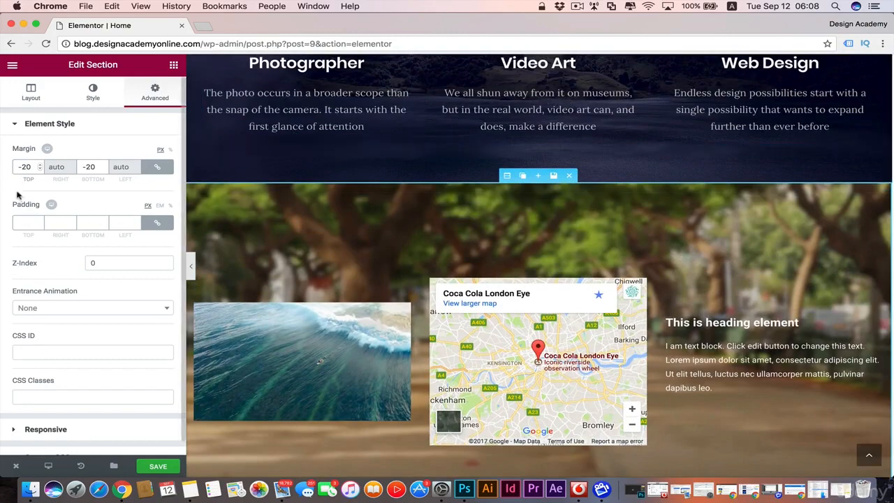
pyautogui.write('0')
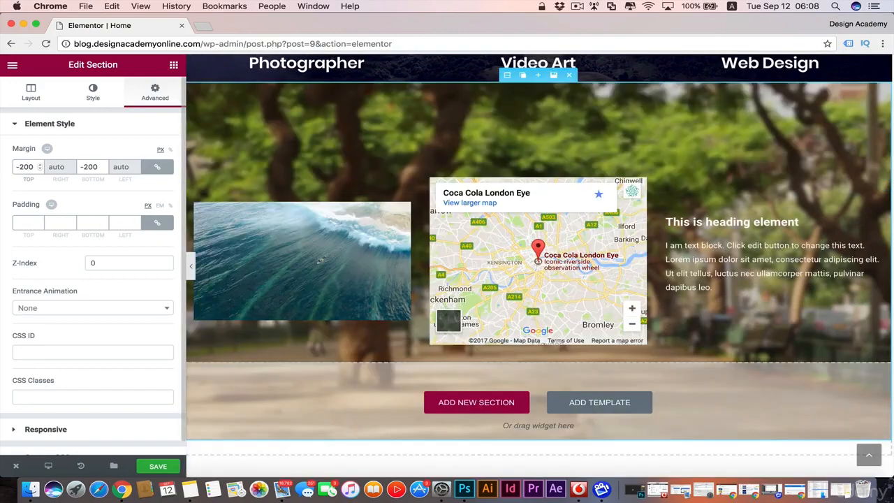
pyautogui.scroll(5, 289, 150)
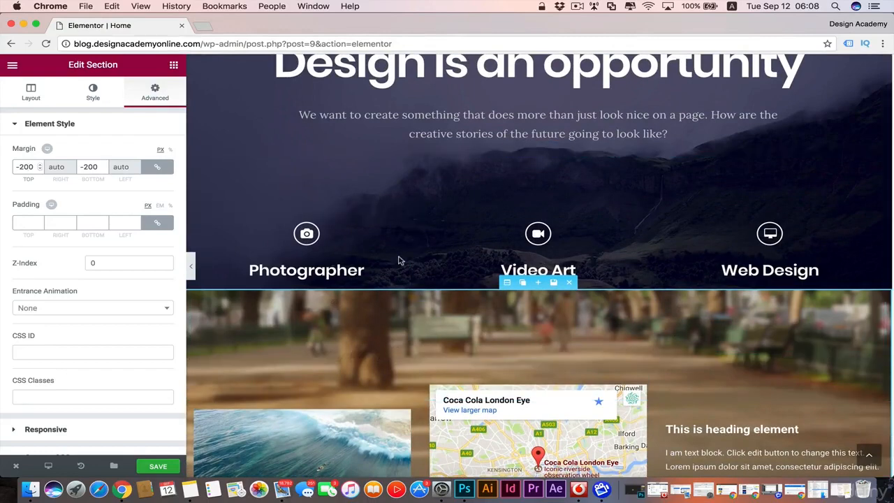
# Set the section's top and bottom margins to 0 px and unlink the margin values
pyautogui.scroll(-2, 380, 323)
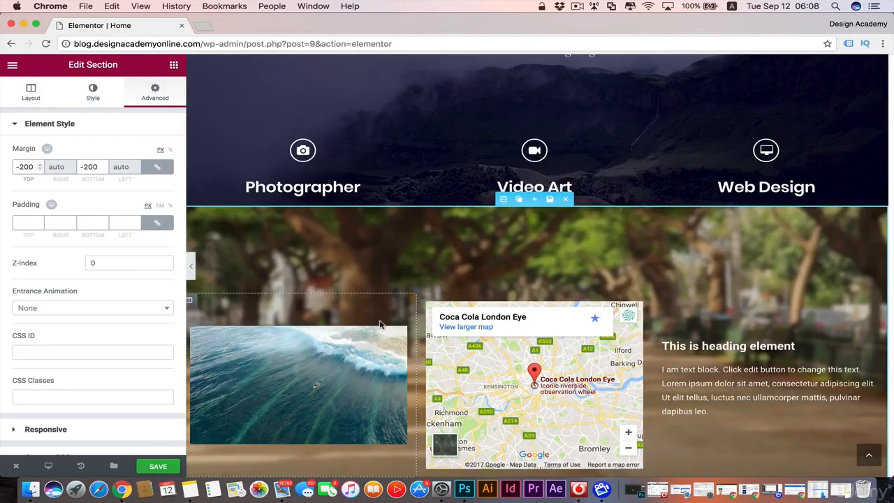
pyautogui.press('BackSpace')
pyautogui.press('BackSpace')
pyautogui.press('BackSpace')
pyautogui.press('BackSpace')
pyautogui.write('0')
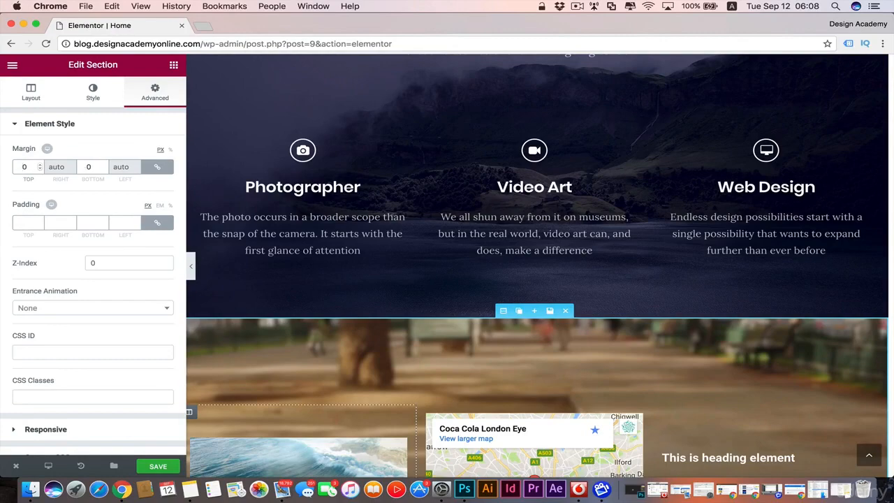
pyautogui.scroll(-5, 374, 322)
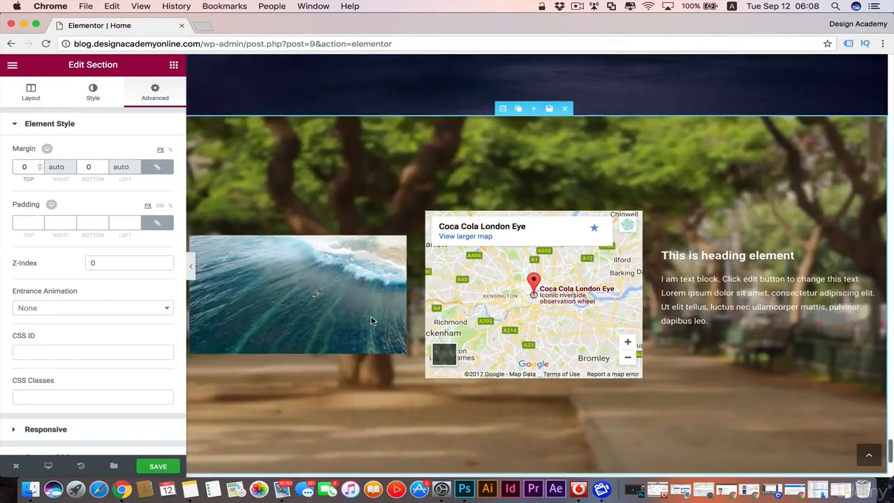
pyautogui.scroll(-1, 371, 321)
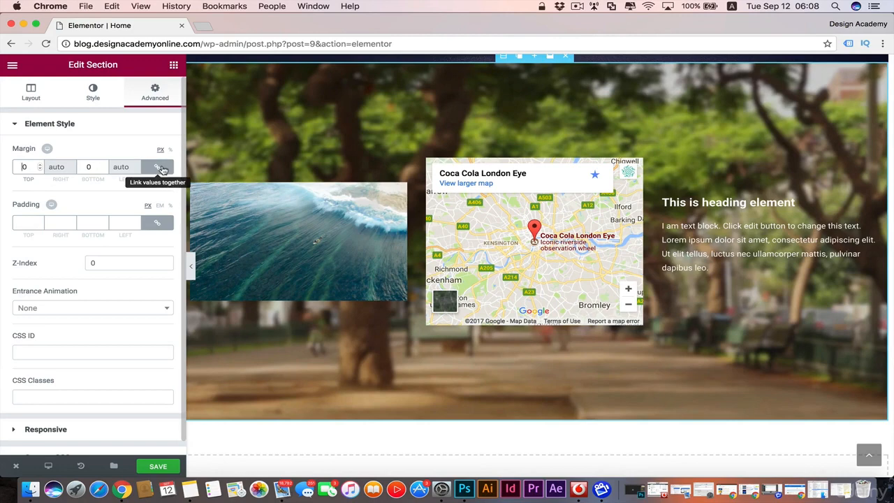
pyautogui.click(160, 168)
pyautogui.click(21, 166)
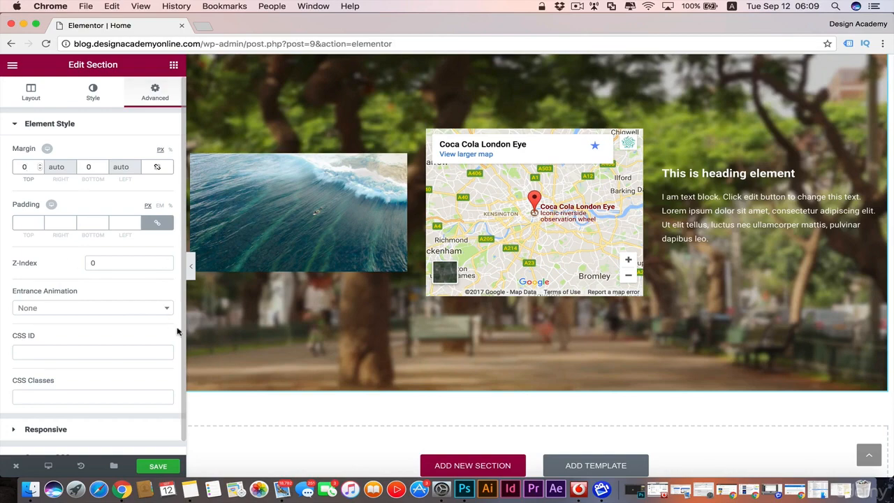
# Give the section a Fade In entrance animation with the animation duration set to Fast
pyautogui.scroll(5, 325, 275)
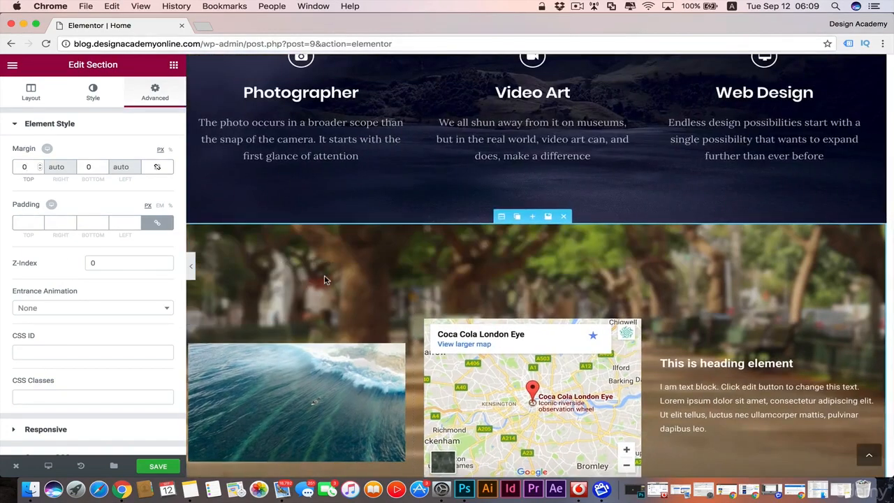
pyautogui.scroll(-2, 324, 279)
pyautogui.scroll(-4, 324, 279)
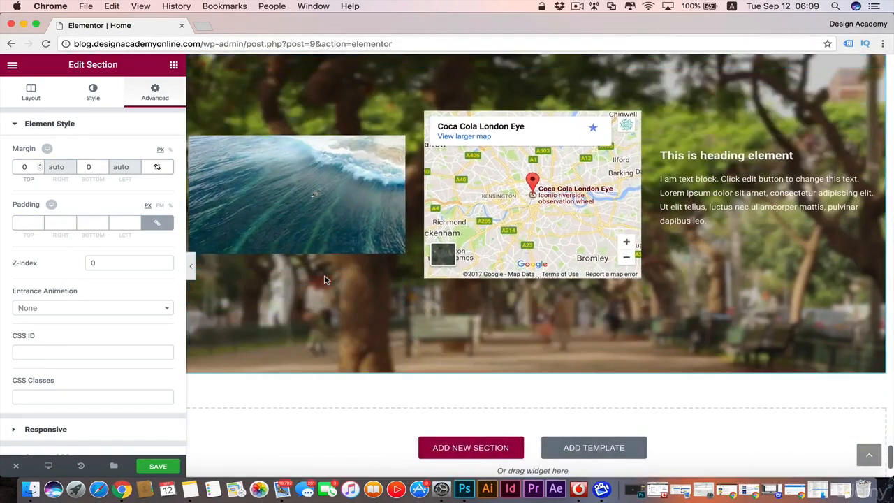
pyautogui.click(168, 309)
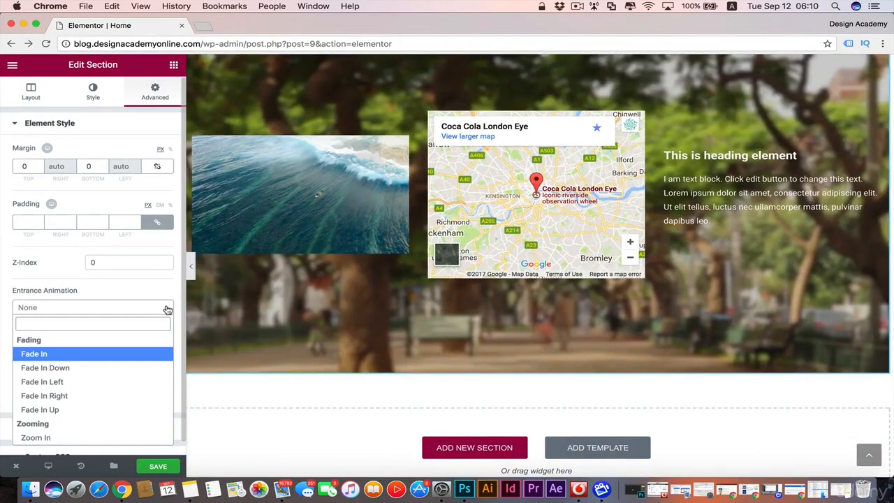
pyautogui.click(124, 360)
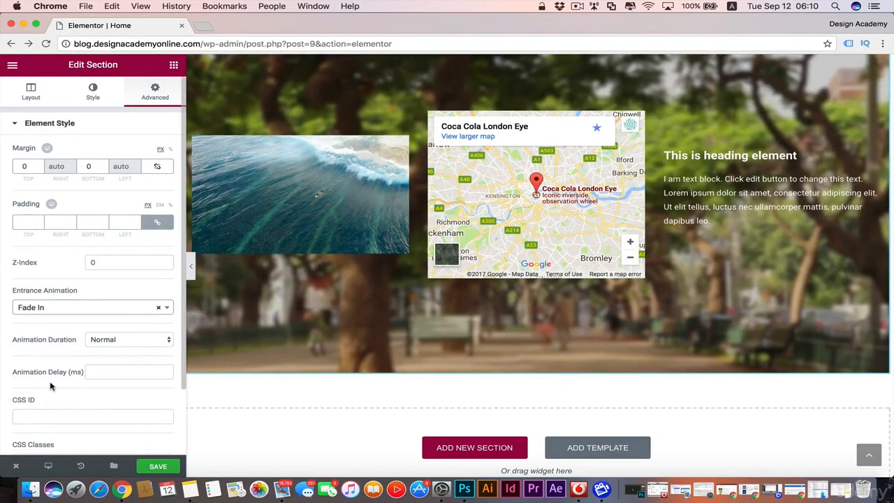
pyautogui.scroll(-2, 50, 387)
pyautogui.click(168, 319)
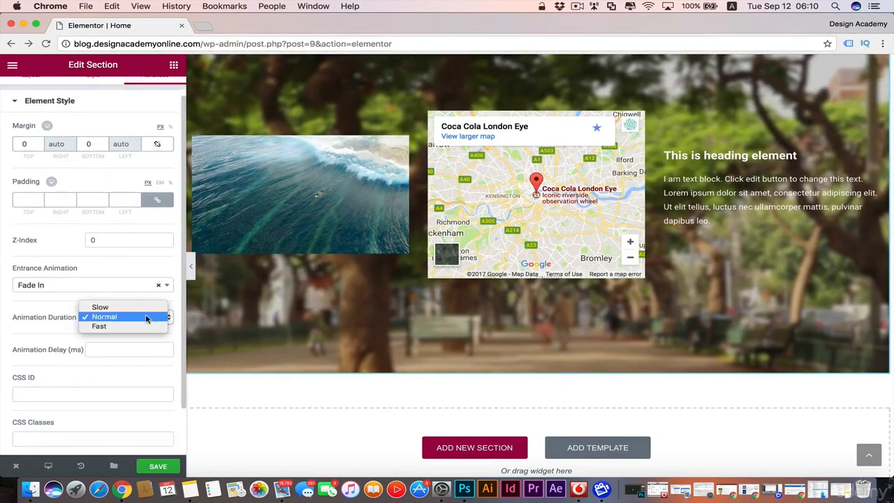
pyautogui.click(137, 327)
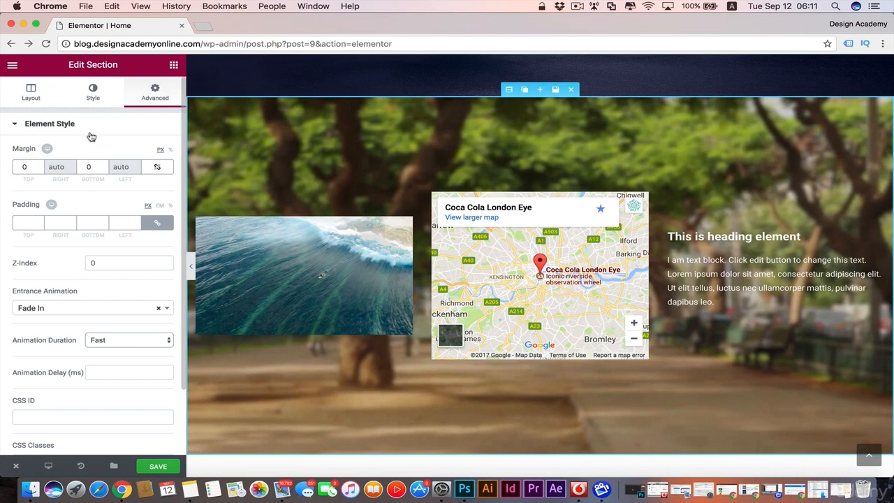
# Open the settings of the ocean wave image widget in the section's first column
pyautogui.click(372, 311)
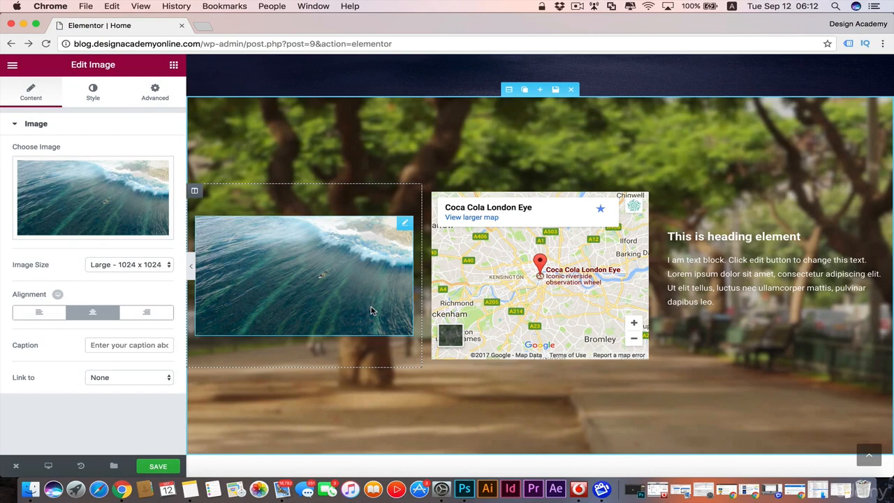